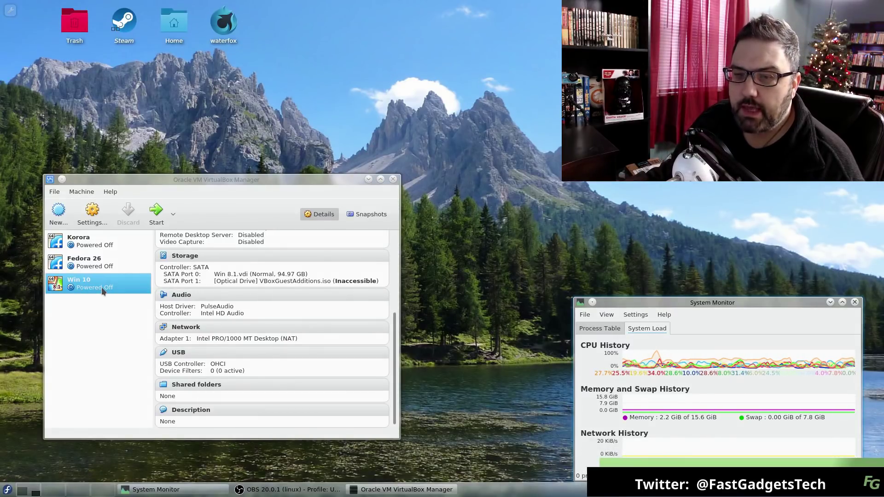
# - Start the Win 10 virtual machine and minimize the VirtualBox Manager while it boots
pyautogui.click(157, 215)
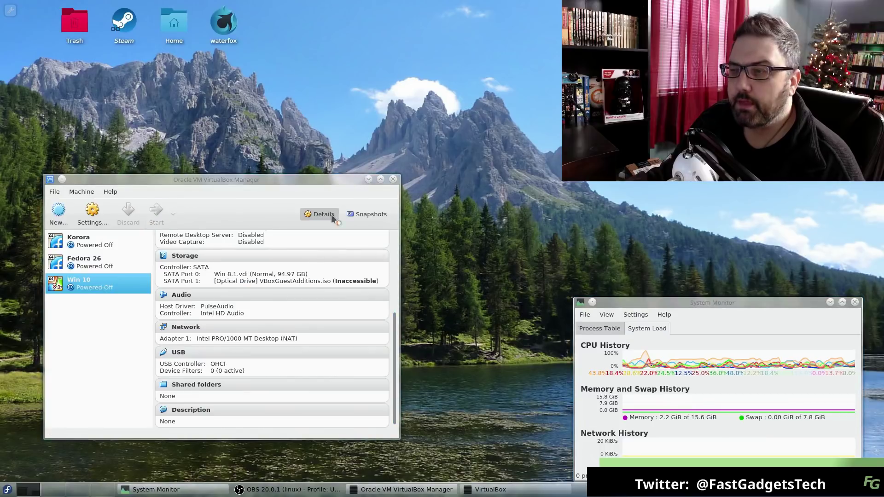
pyautogui.click(368, 180)
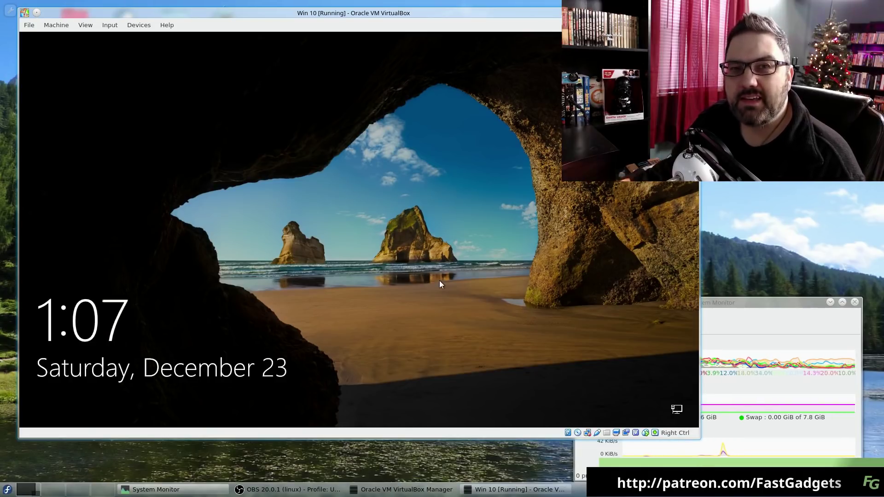
# - Sign in to the Windows 10 guest with the account password
pyautogui.click(206, 330)
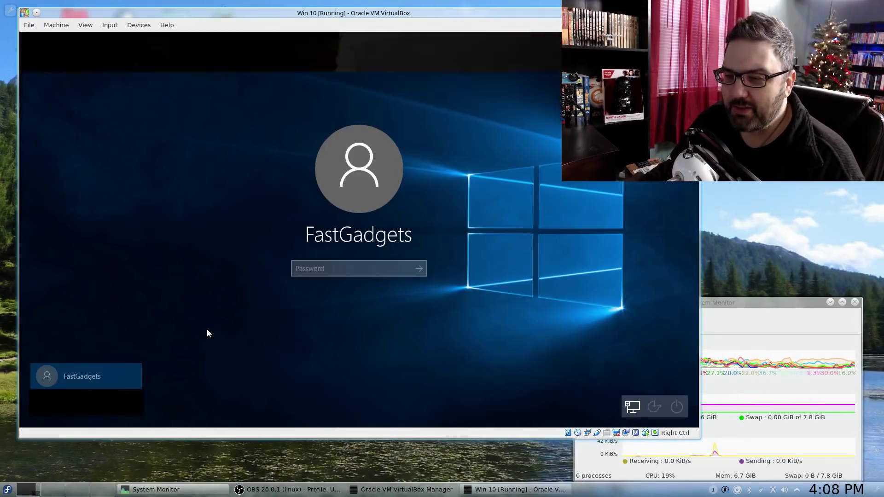
pyautogui.click(83, 371)
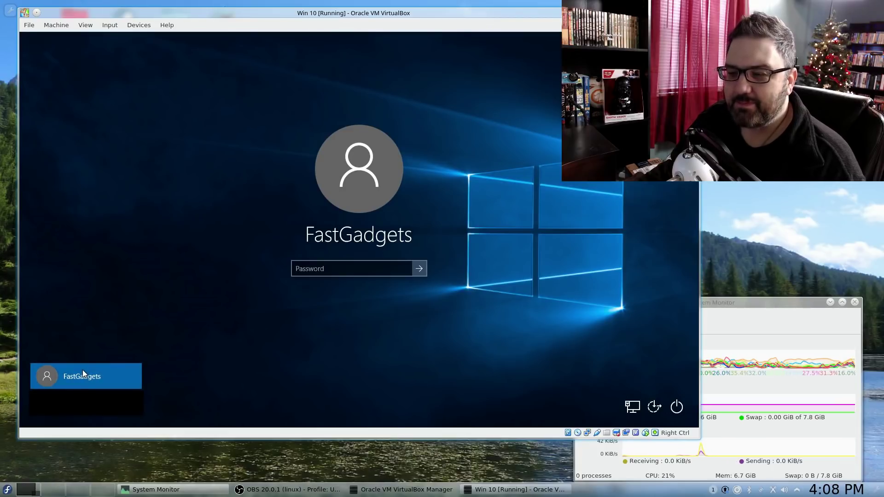
pyautogui.click(318, 271)
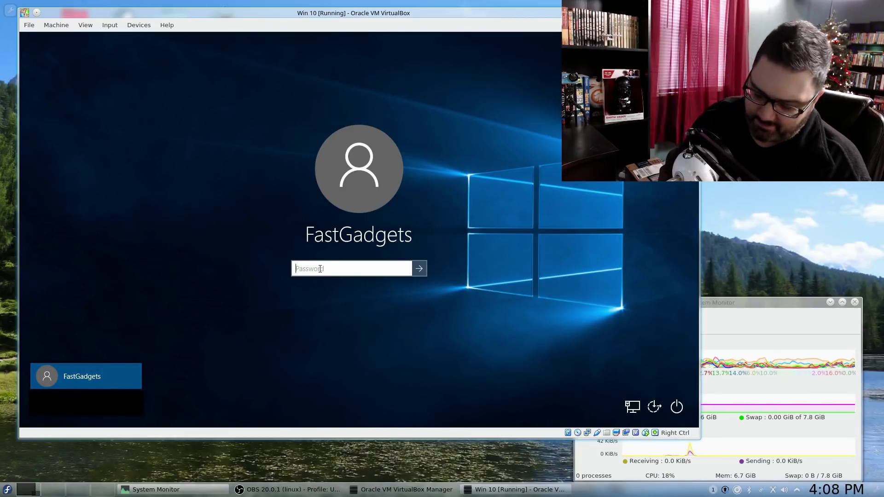
pyautogui.write('••••••••')
pyautogui.press('Return')
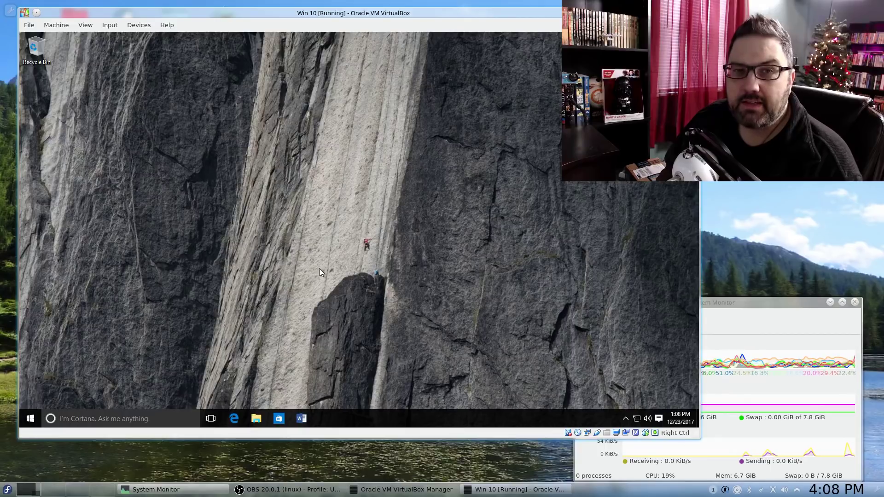
# - Search Start for 'services', open the Services console, and move the VM window lower
pyautogui.click(32, 419)
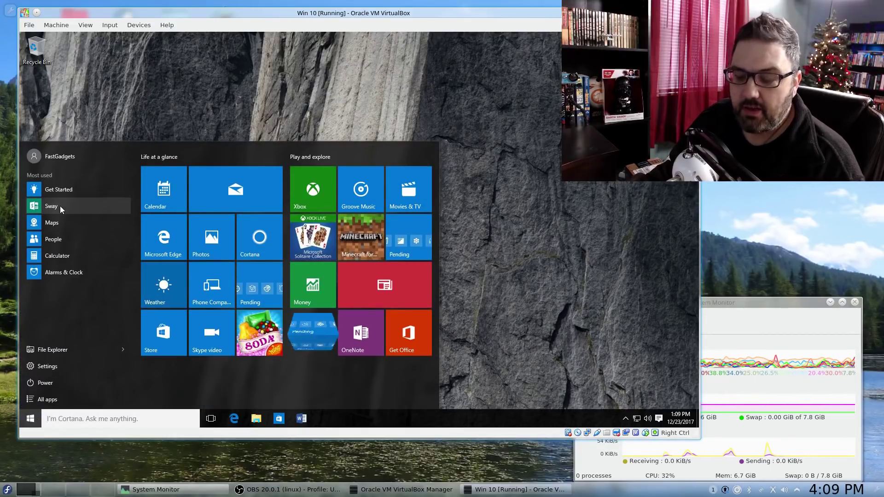
pyautogui.write('serv')
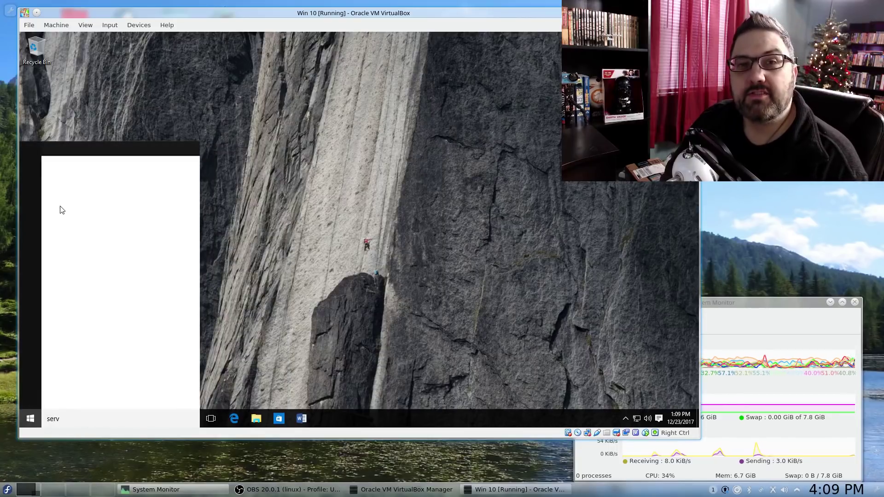
pyautogui.write('ices')
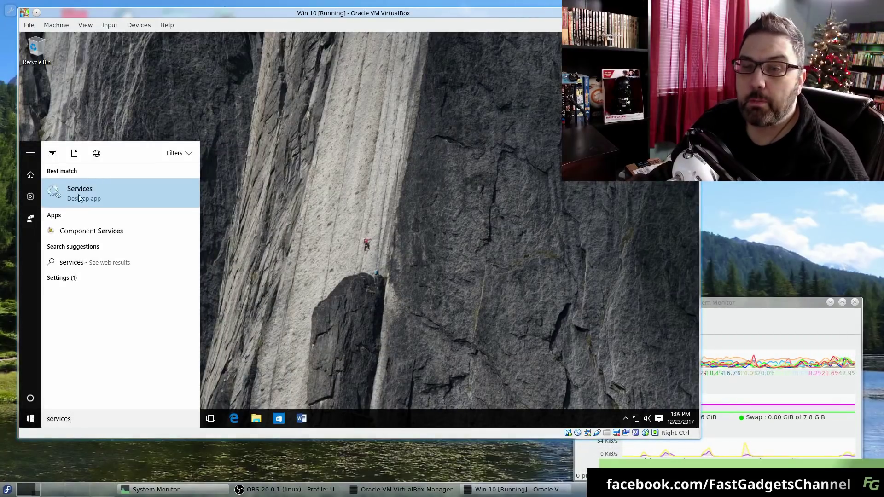
pyautogui.click(78, 195)
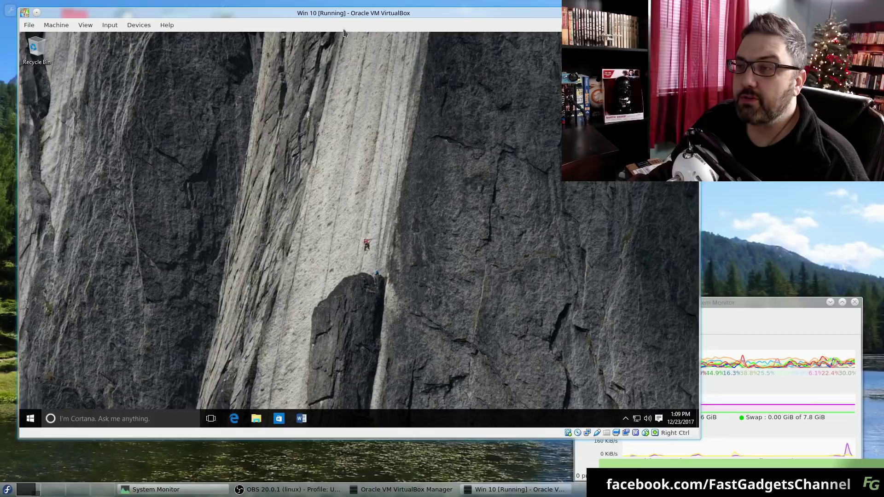
pyautogui.moveTo(351, 8); pyautogui.dragTo(332, 42)
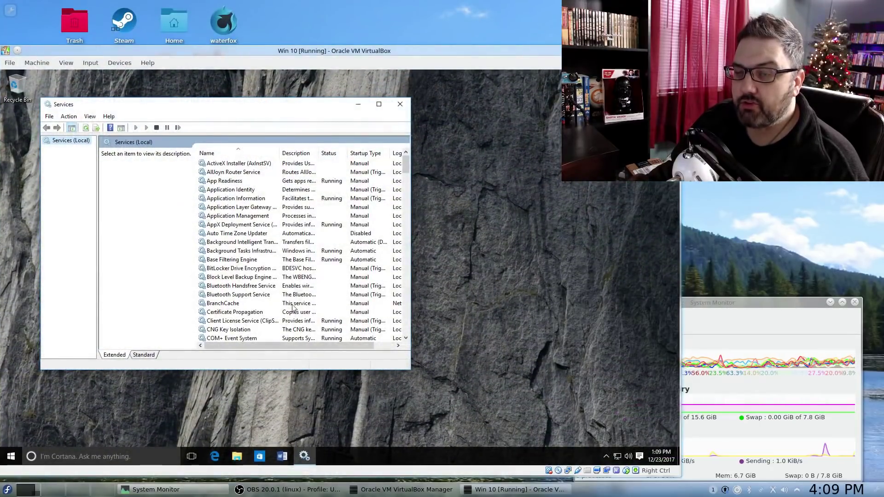
# - Scroll the Services list down to Windows Update and stop the service
pyautogui.scroll(-20, 299, 295)
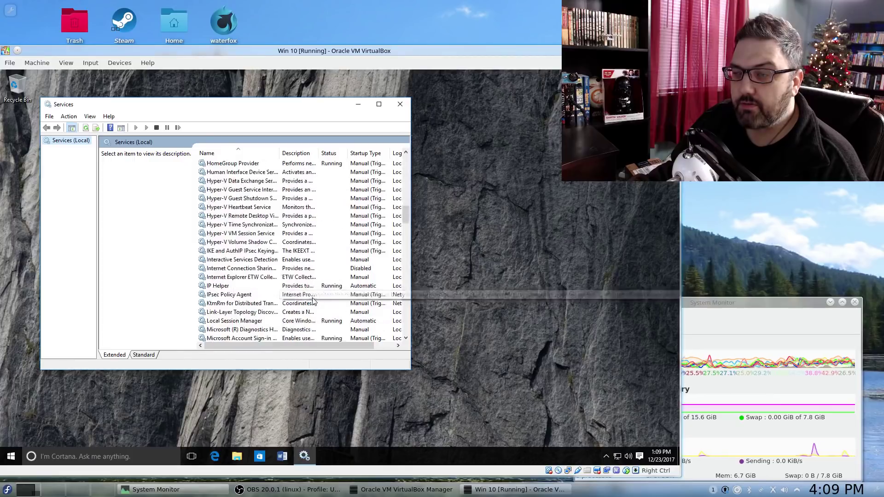
pyautogui.scroll(-20, 315, 301)
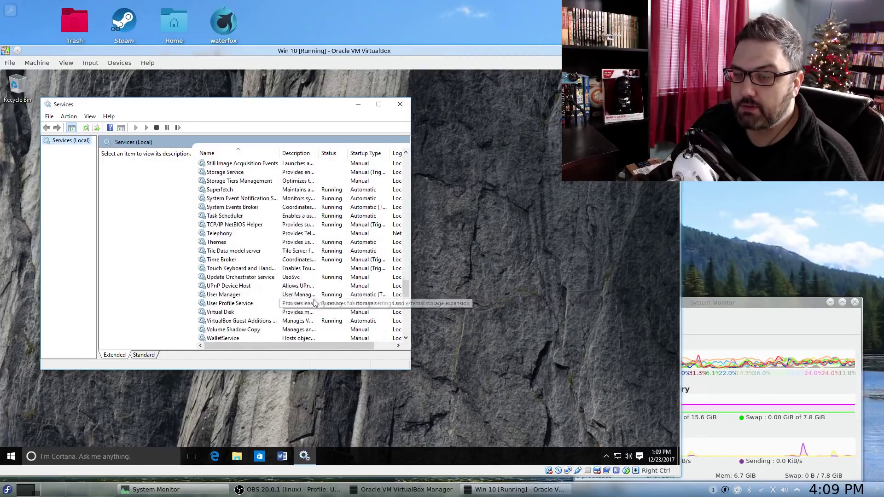
pyautogui.scroll(-10, 315, 301)
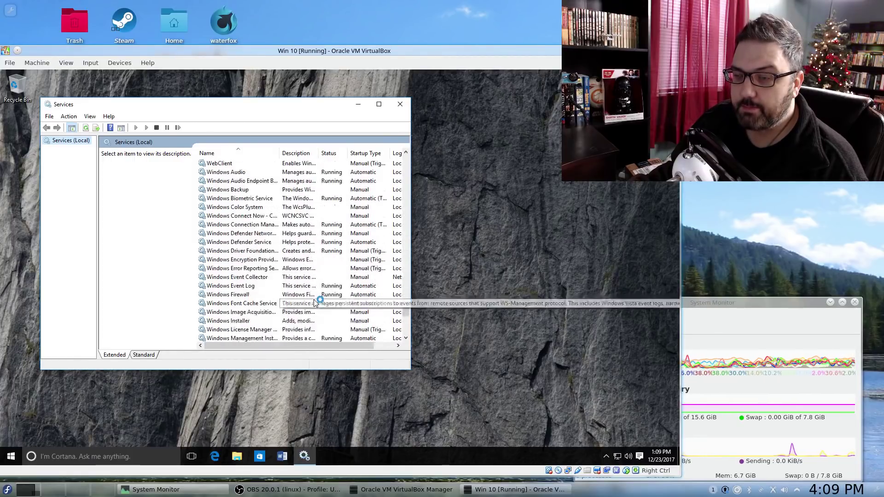
pyautogui.click(244, 286)
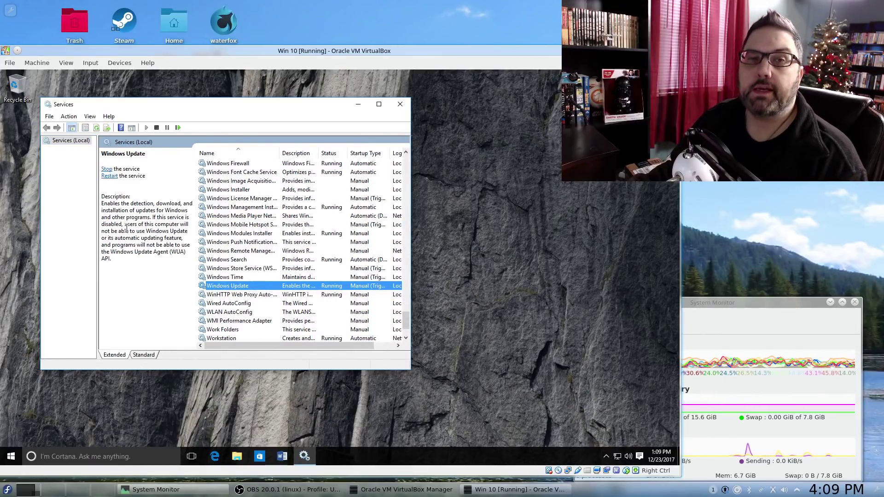
pyautogui.click(107, 169)
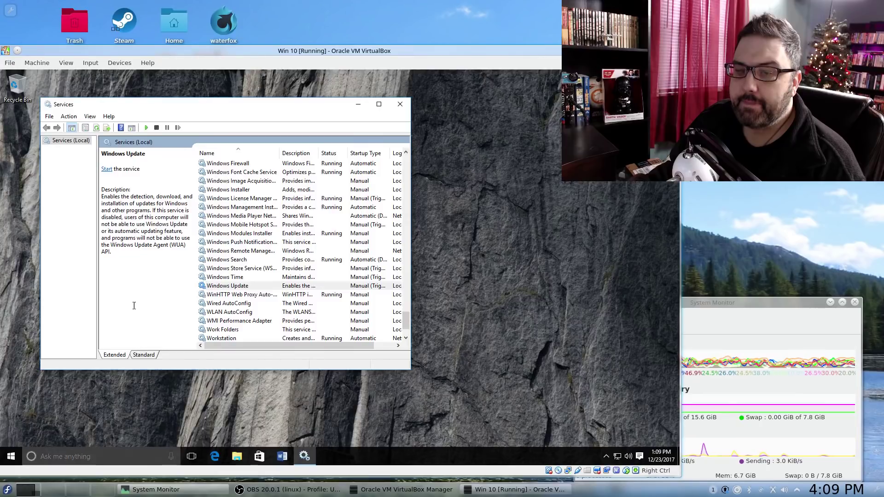
# - Set Windows Update's startup type to Disabled, reviewing its Dependencies and Recovery tabs
pyautogui.doubleClick(255, 289)
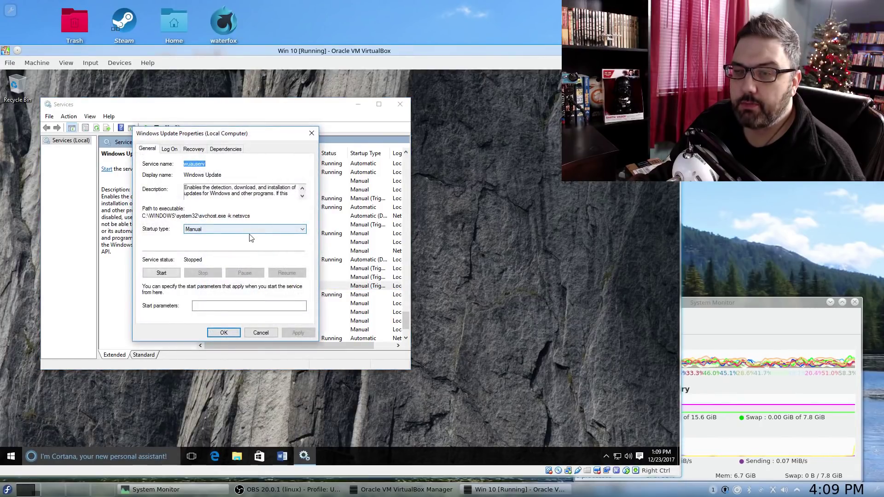
pyautogui.click(208, 229)
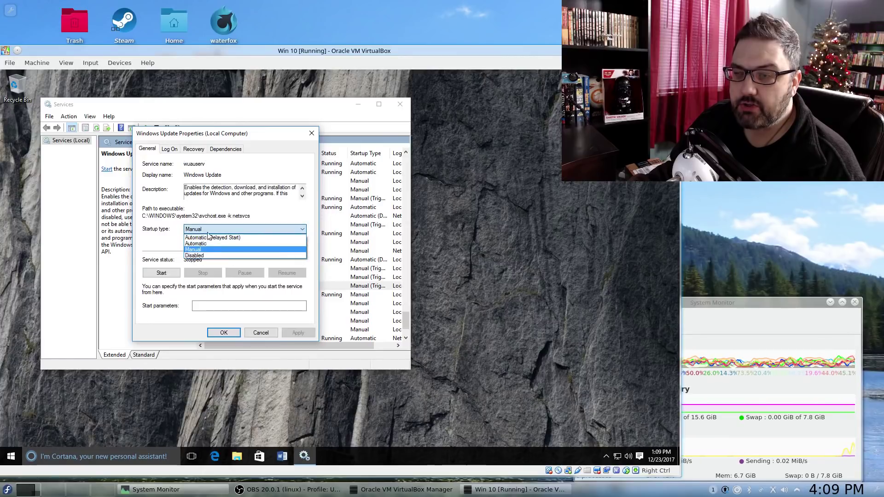
pyautogui.click(197, 256)
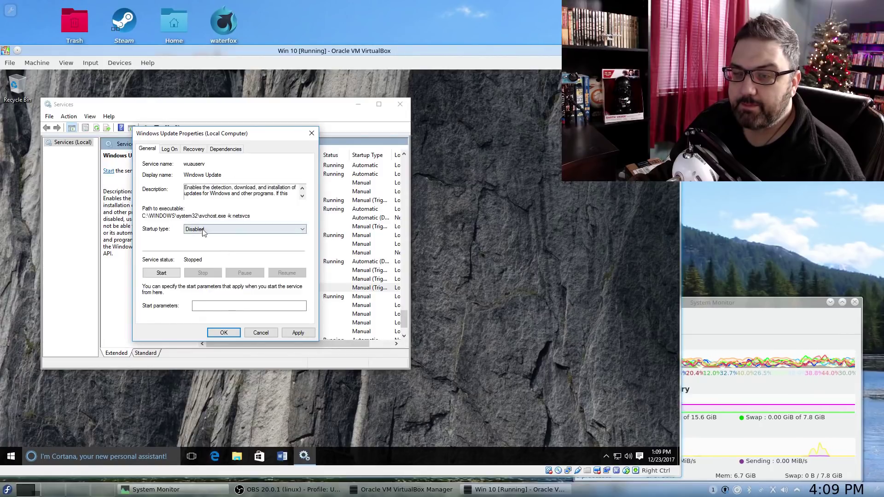
pyautogui.click(223, 148)
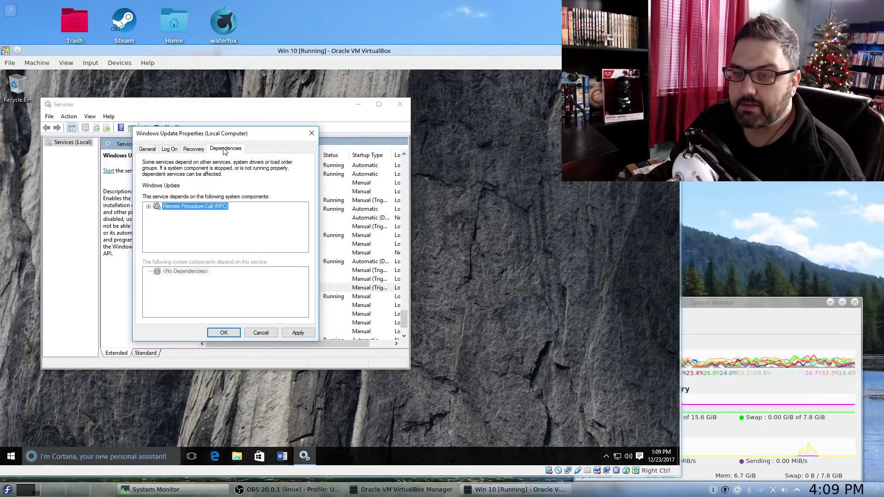
pyautogui.click(196, 152)
pyautogui.hotkey('ctrl', 'shift', 'Tab')
pyautogui.hotkey('ctrl', 'shift', 'Tab')
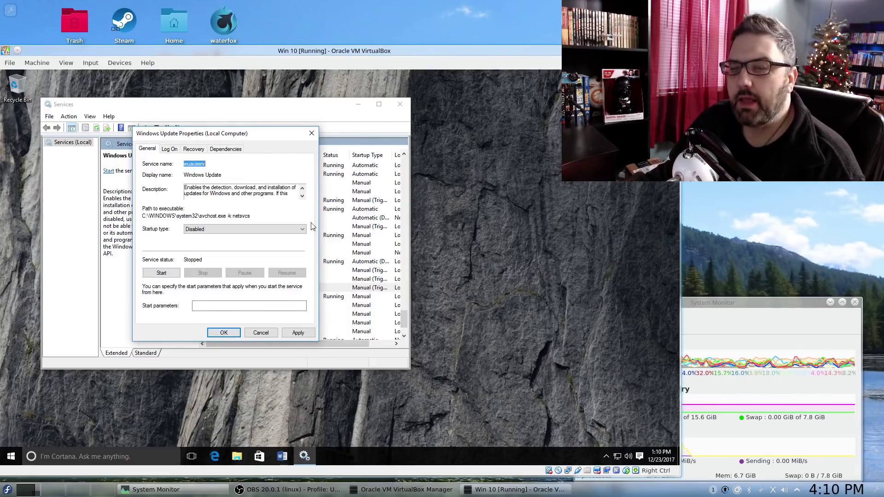
pyautogui.click(224, 332)
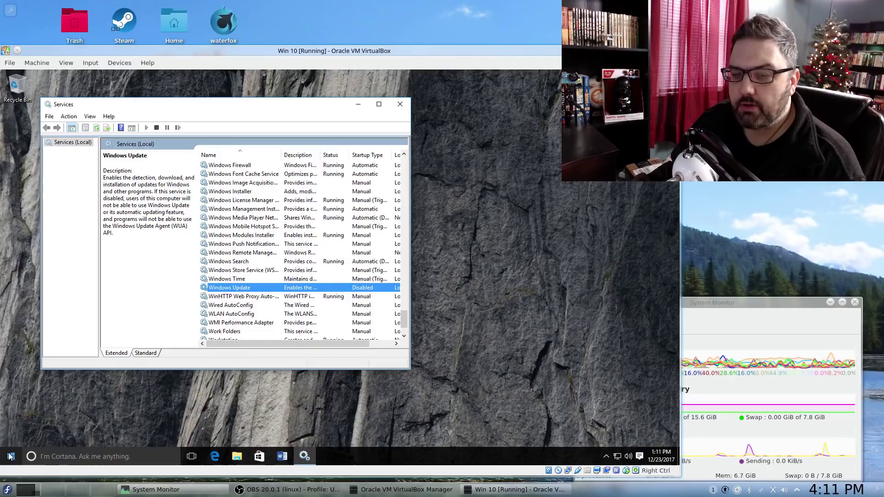
# - Open Task Manager with all processes shown, widen it, and sort processes by CPU usage
pyautogui.rightClick(385, 454)
pyautogui.click(411, 409)
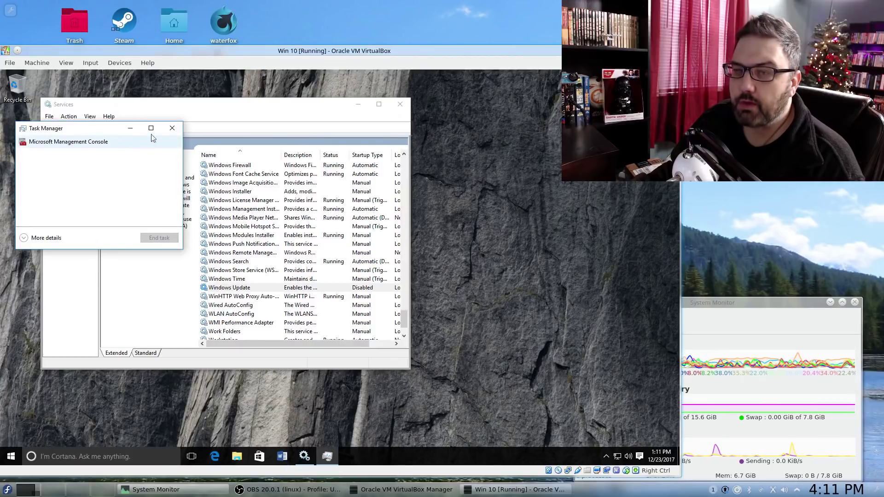
pyautogui.moveTo(105, 123); pyautogui.dragTo(564, 93)
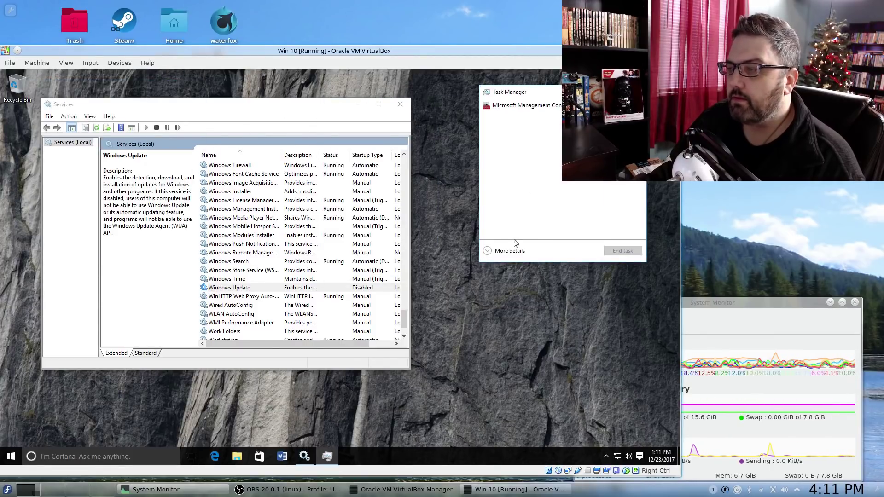
pyautogui.click(505, 254)
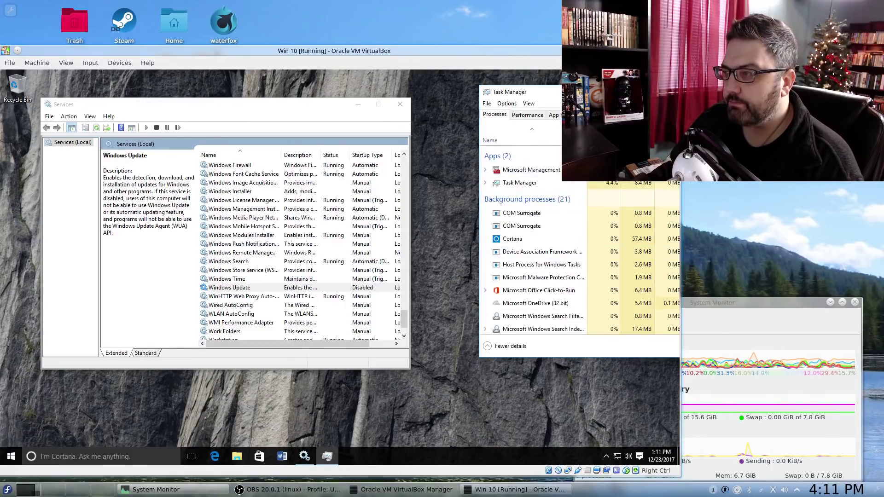
pyautogui.moveTo(479, 254); pyautogui.dragTo(392, 254)
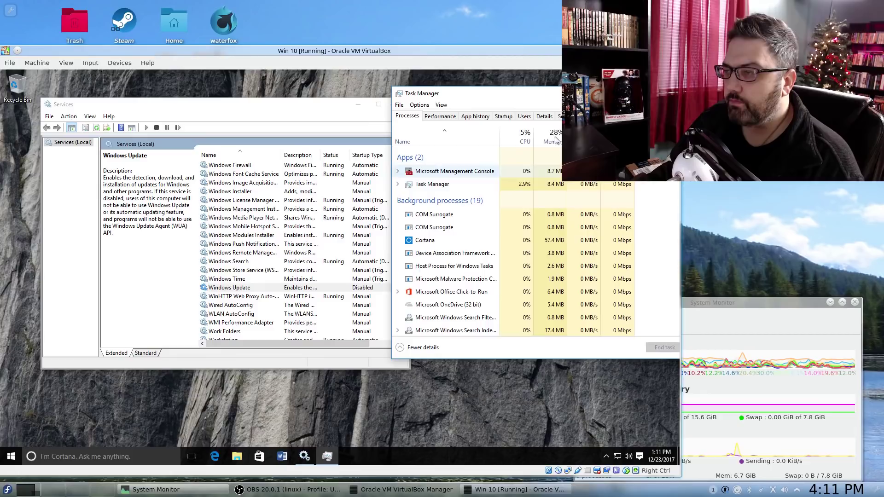
pyautogui.click(522, 137)
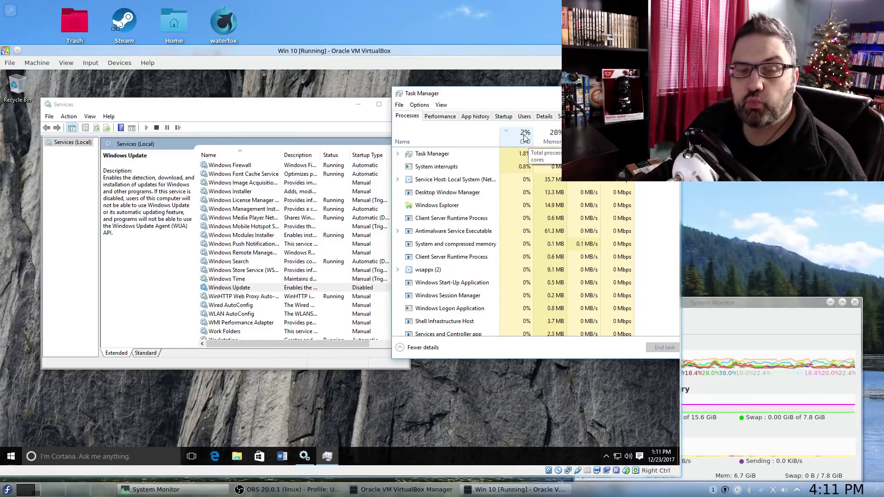
# - Show Ethernet throughput on Task Manager's Performance page, then close the Services window
pyautogui.click(437, 117)
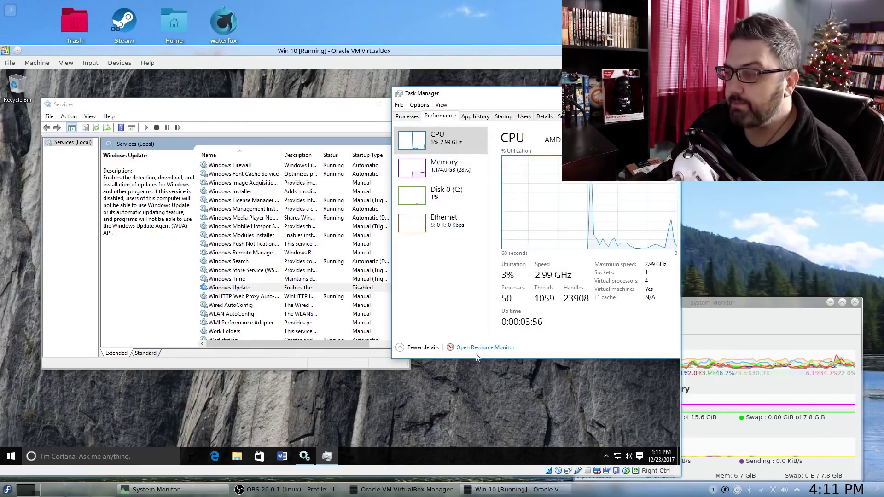
pyautogui.moveTo(461, 94); pyautogui.dragTo(431, 96)
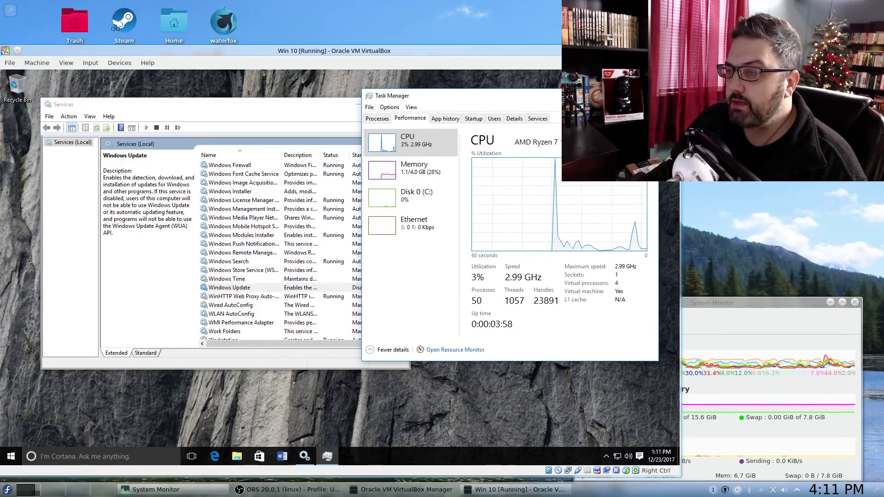
pyautogui.click(384, 224)
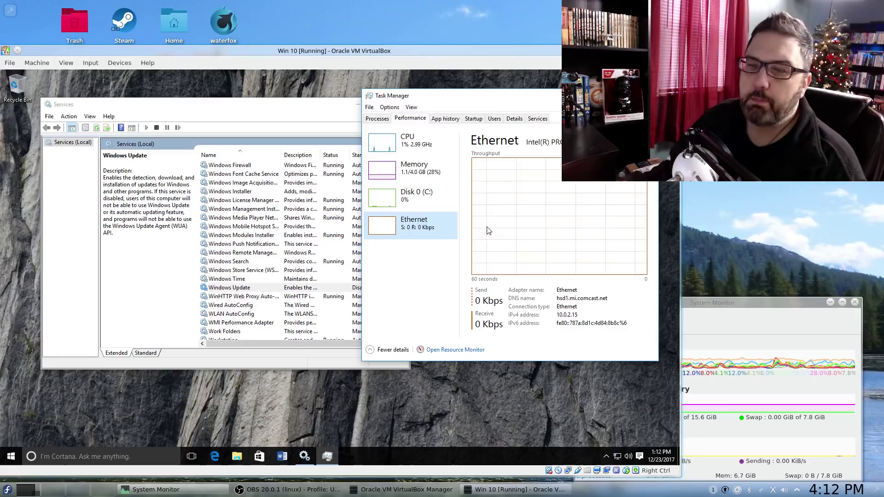
pyautogui.click(229, 290)
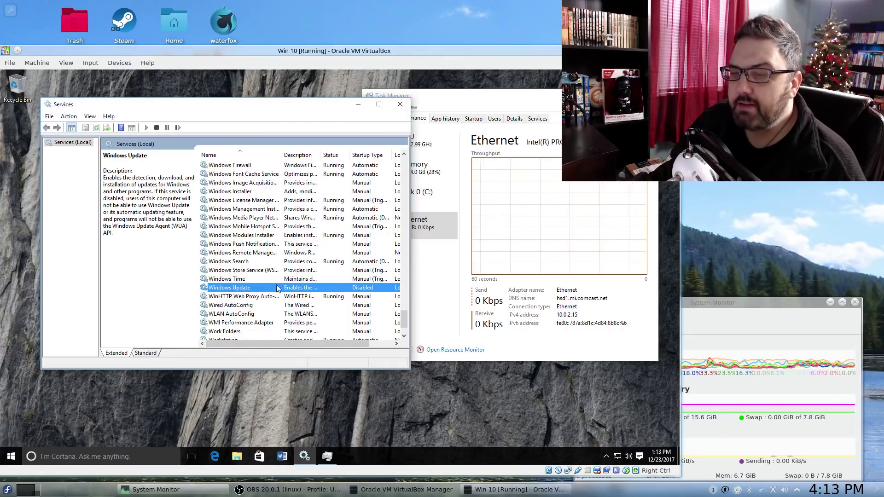
pyautogui.click(399, 104)
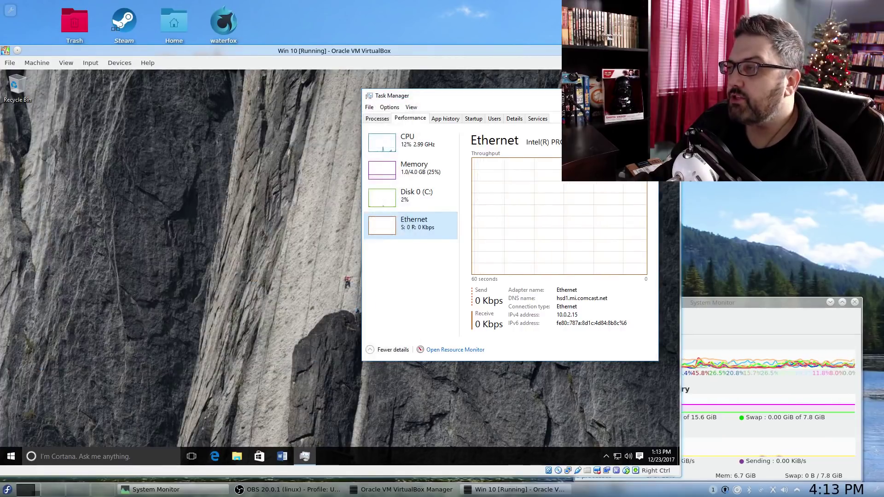
# - Close Task Manager and restart the Windows 10 guest from the Start power menu
pyautogui.hotkey('alt', 'F4')
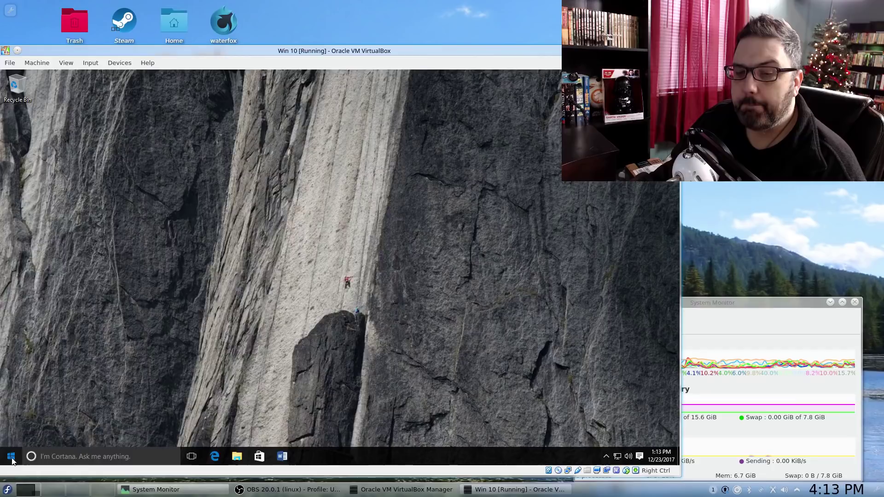
pyautogui.click(11, 456)
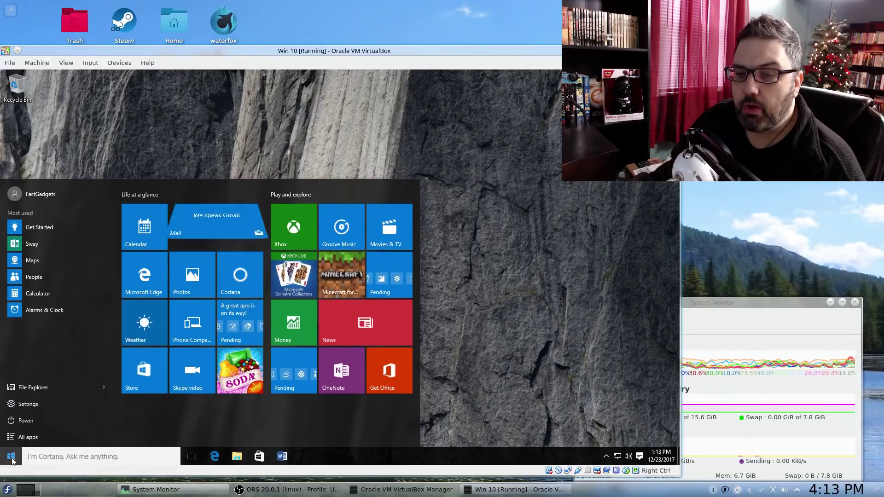
pyautogui.click(25, 422)
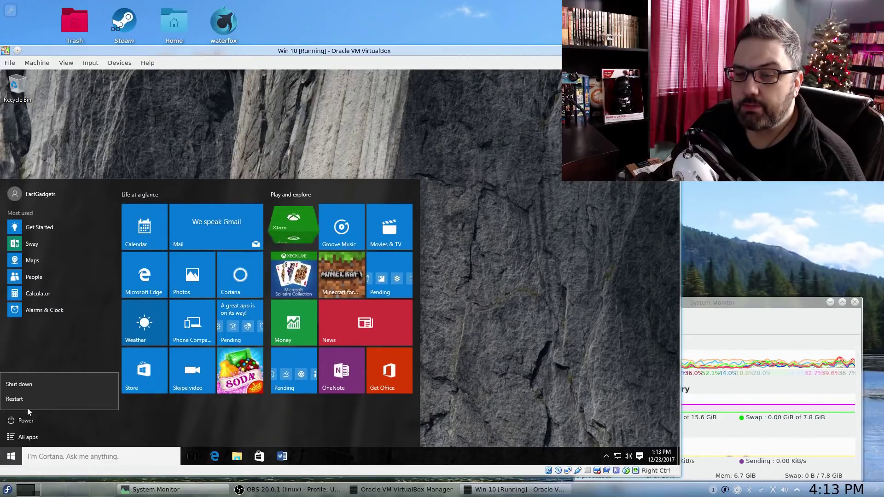
pyautogui.click(31, 401)
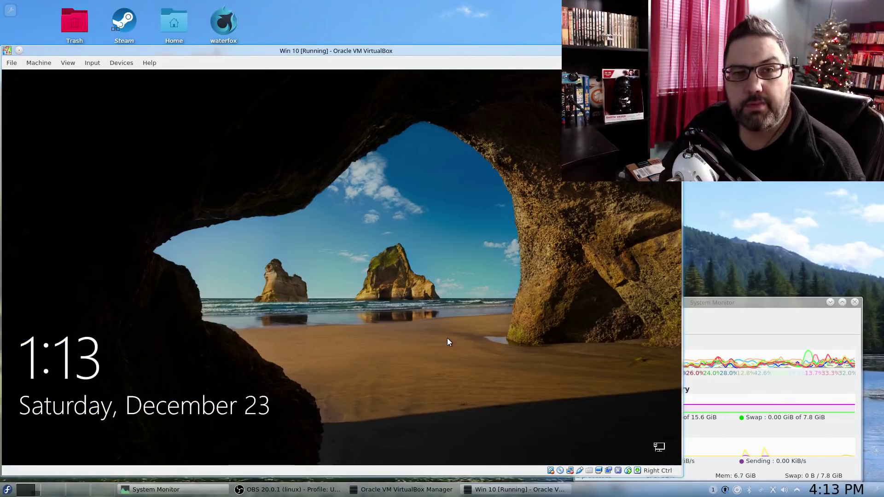
# - Sign back in to the guest with the account password after the reboot
pyautogui.click(134, 362)
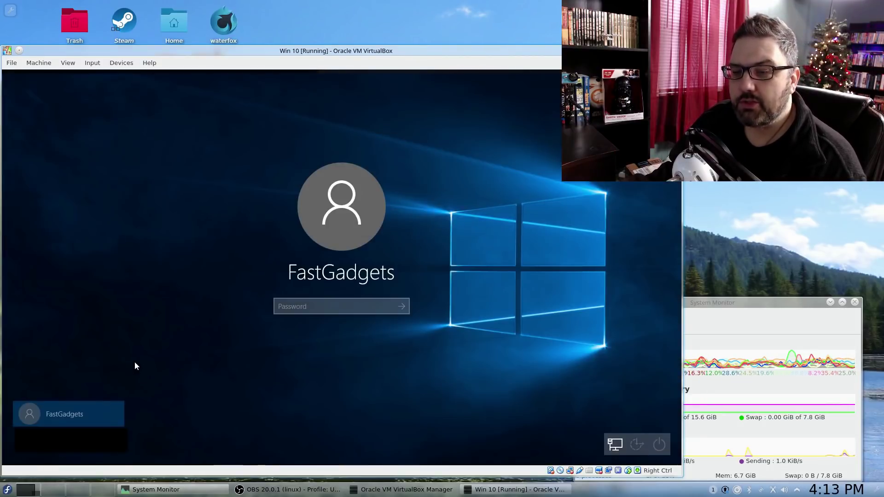
pyautogui.click(68, 417)
pyautogui.click(310, 309)
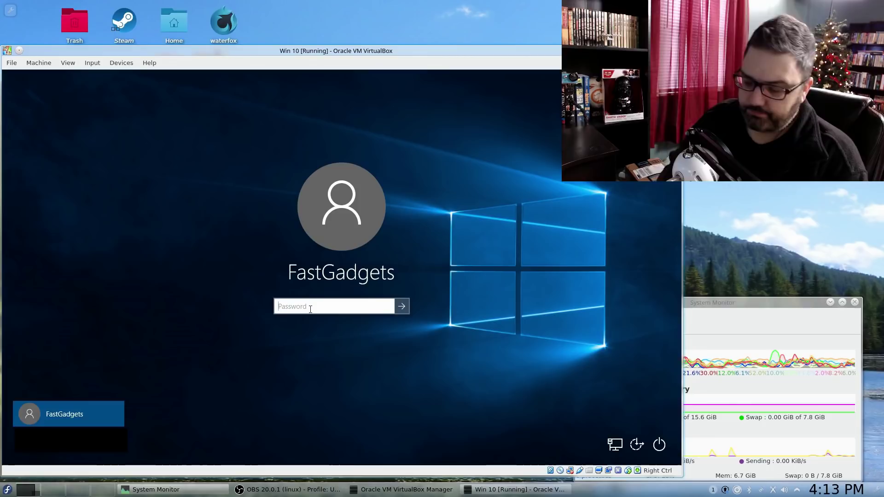
pyautogui.write('••')
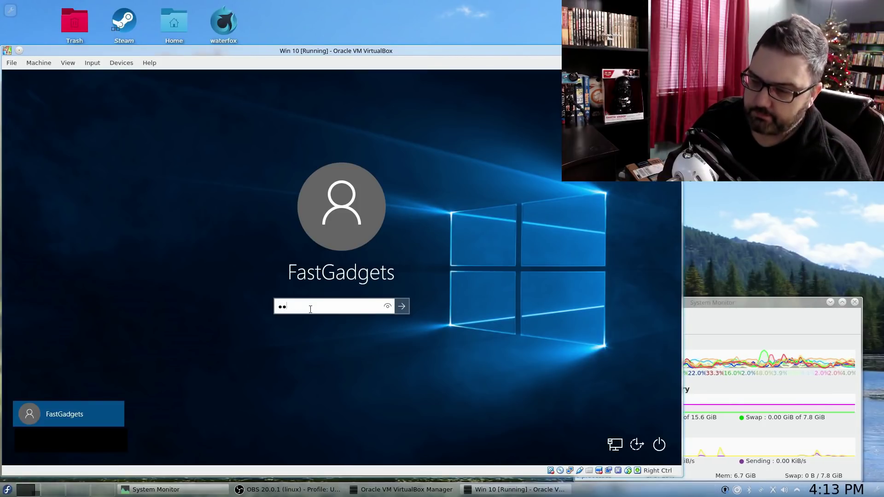
pyautogui.press('Return')
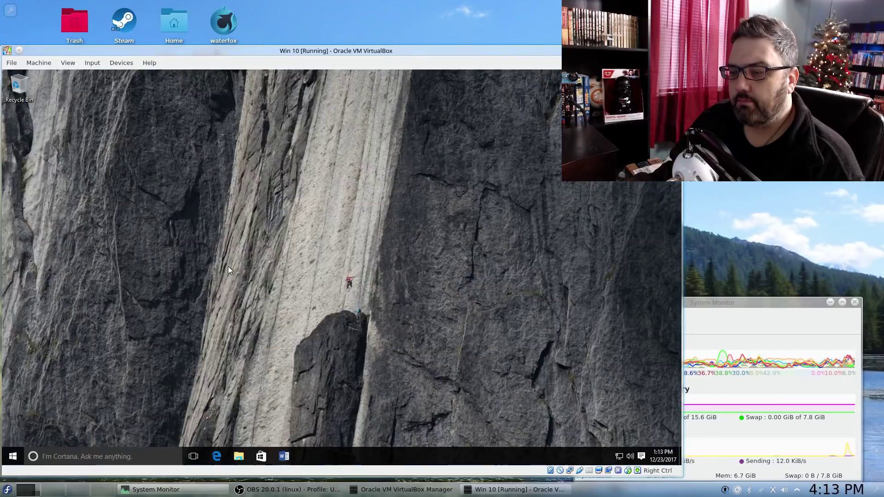
# - Reopen Services and select Windows Update to confirm its startup type is still Disabled
pyautogui.click(14, 459)
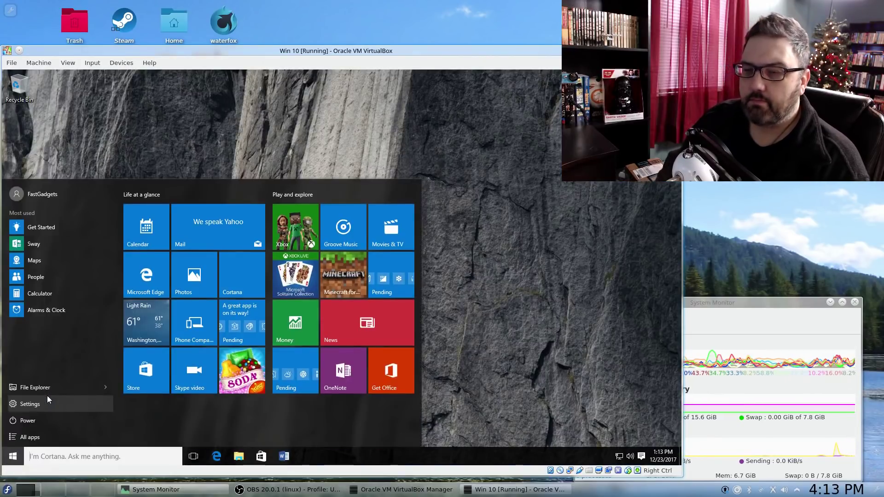
pyautogui.write('services')
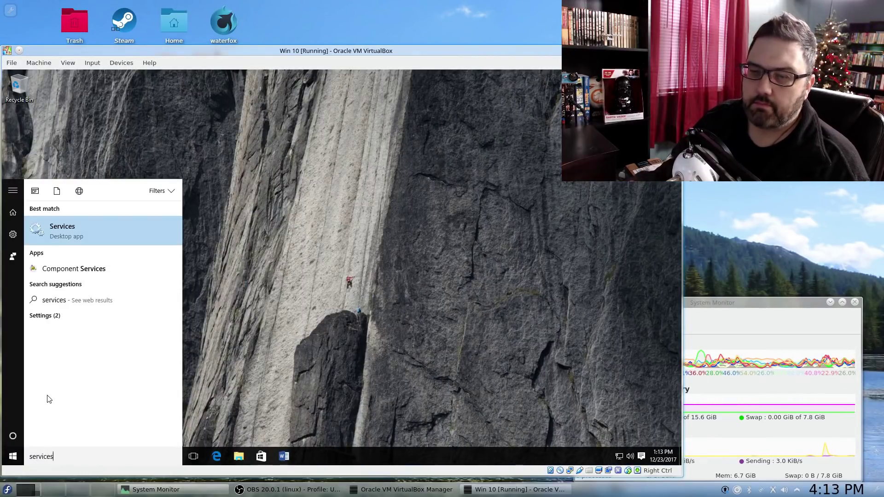
pyautogui.click(58, 227)
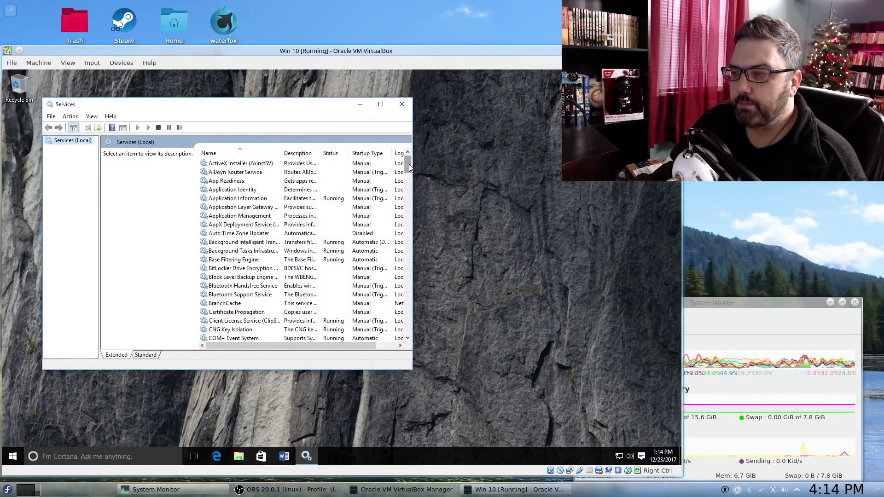
pyautogui.moveTo(409, 164); pyautogui.dragTo(412, 298)
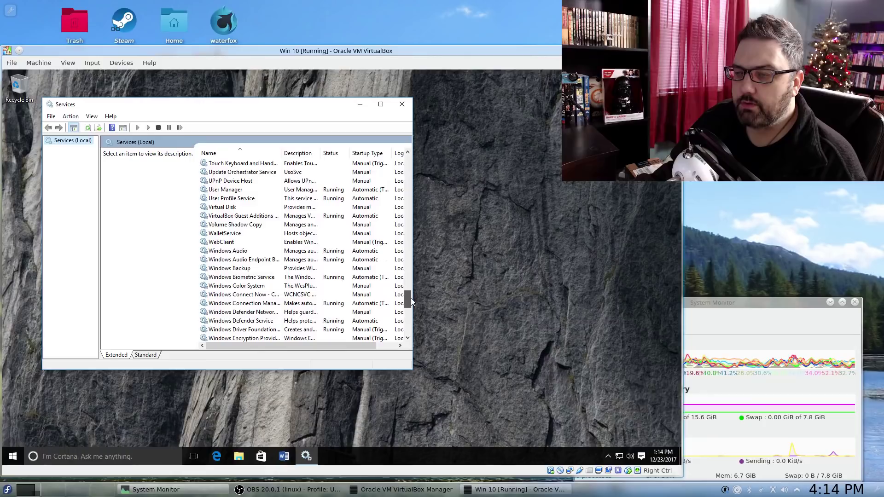
pyautogui.moveTo(411, 297); pyautogui.dragTo(419, 319)
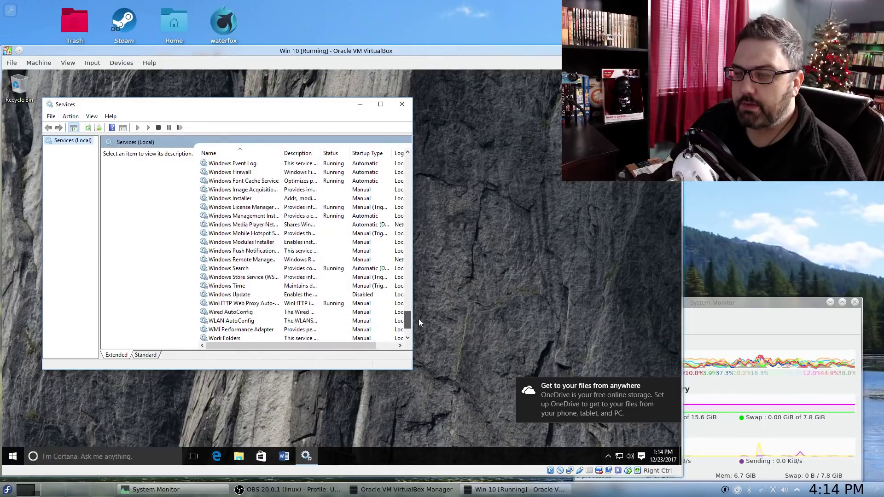
pyautogui.click(235, 295)
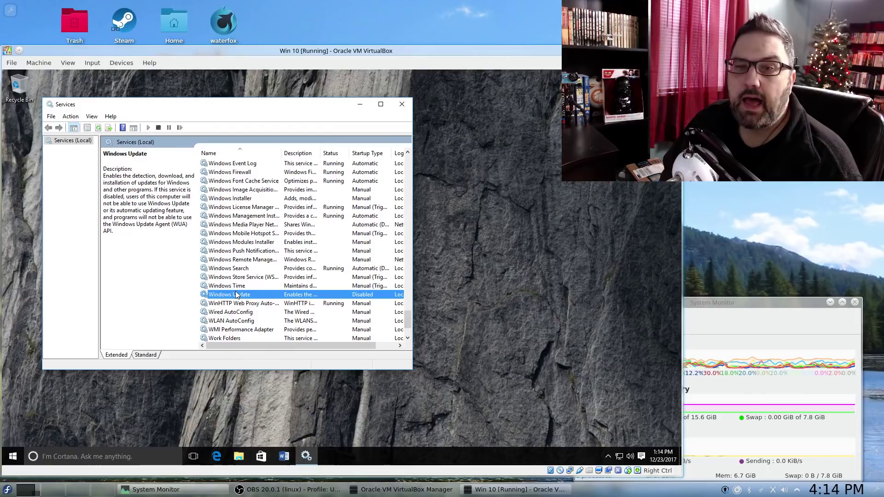
pyautogui.click(13, 456)
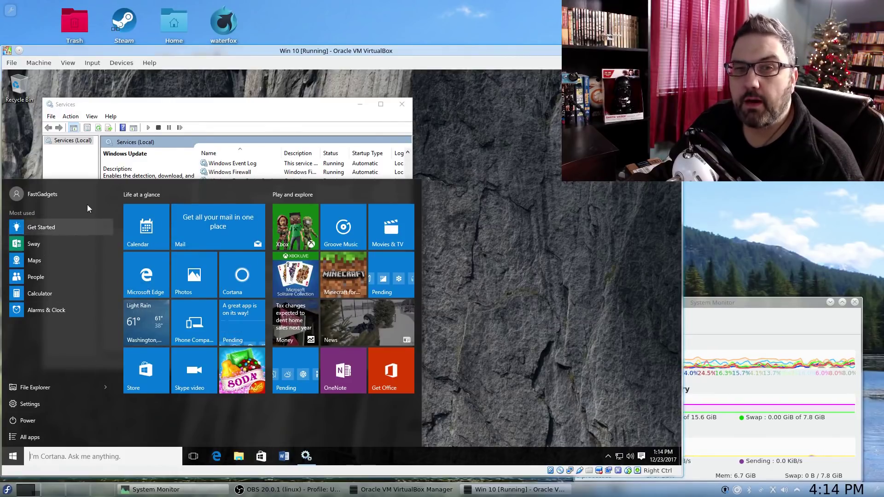
# - Open the Win 10 virtual machine's Settings dialog from the Machine menu
pyautogui.click(318, 107)
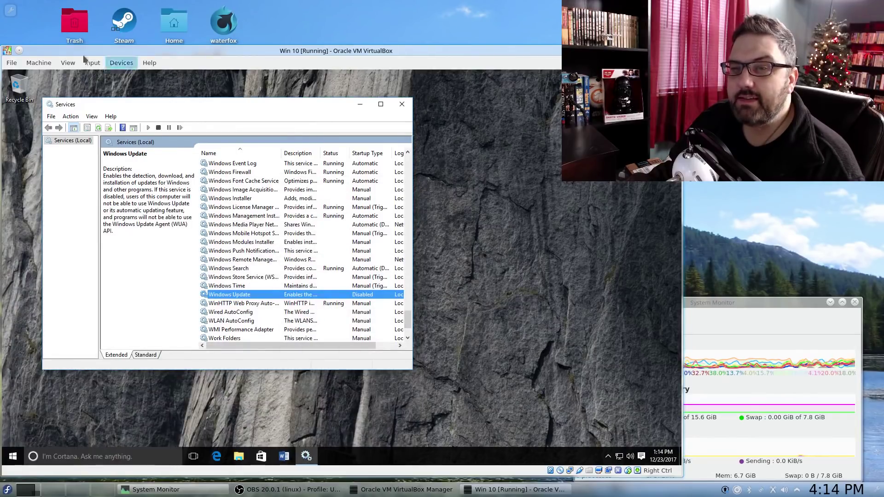
pyautogui.click(40, 64)
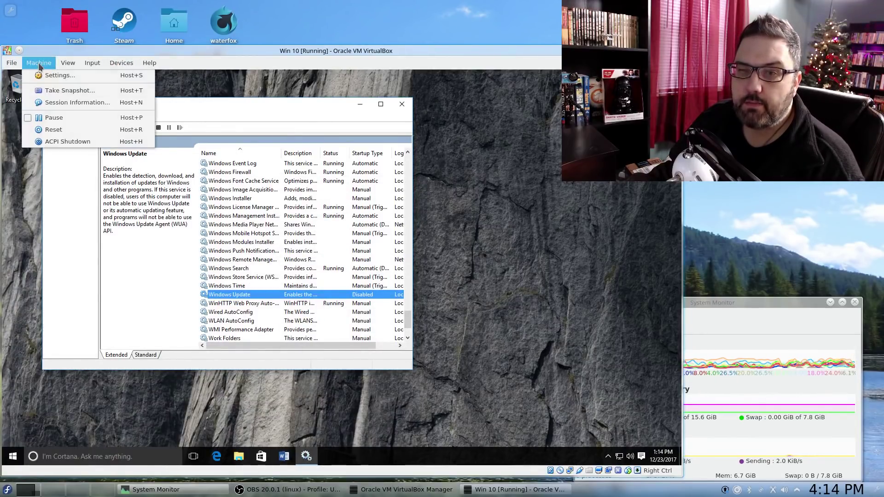
pyautogui.click(48, 75)
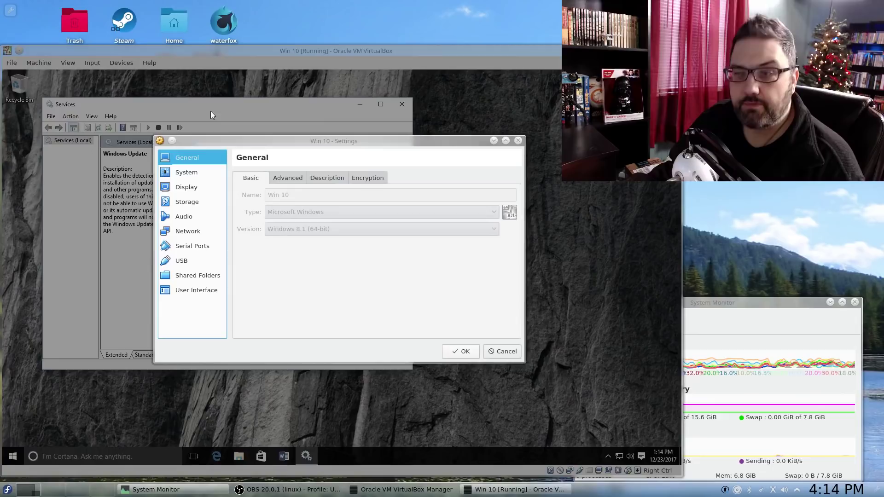
pyautogui.moveTo(267, 145); pyautogui.dragTo(263, 76)
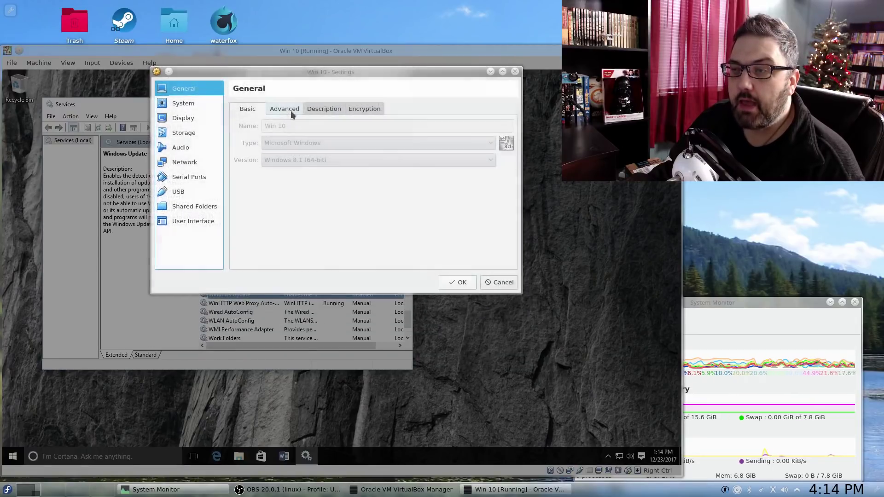
# - Review the VM's System, Processor (4 CPUs, 100% cap), Display and Network settings
pyautogui.click(195, 101)
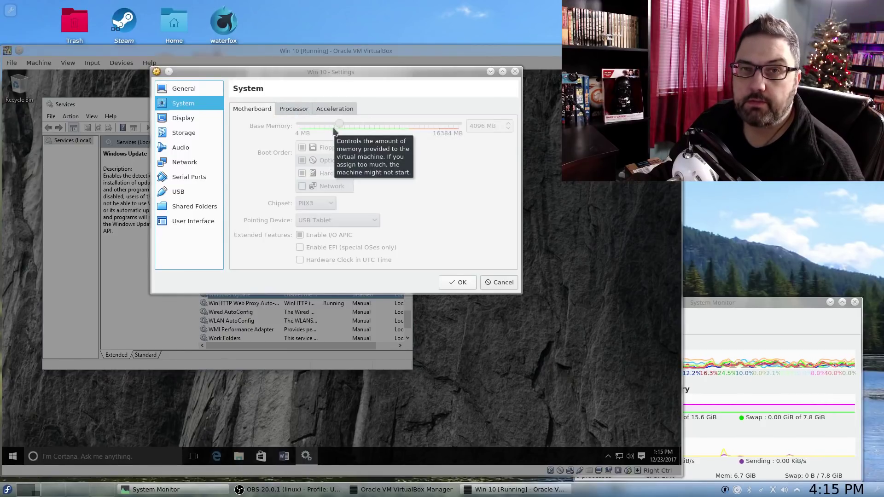
pyautogui.click(297, 110)
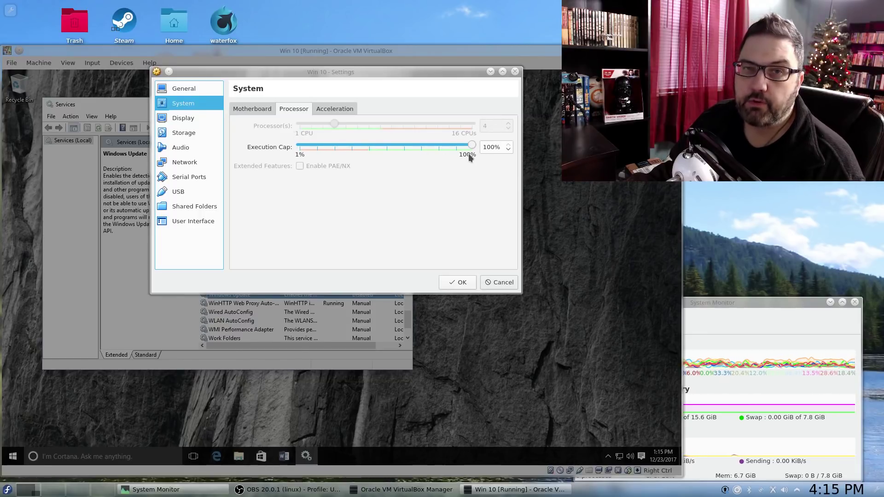
pyautogui.click(176, 120)
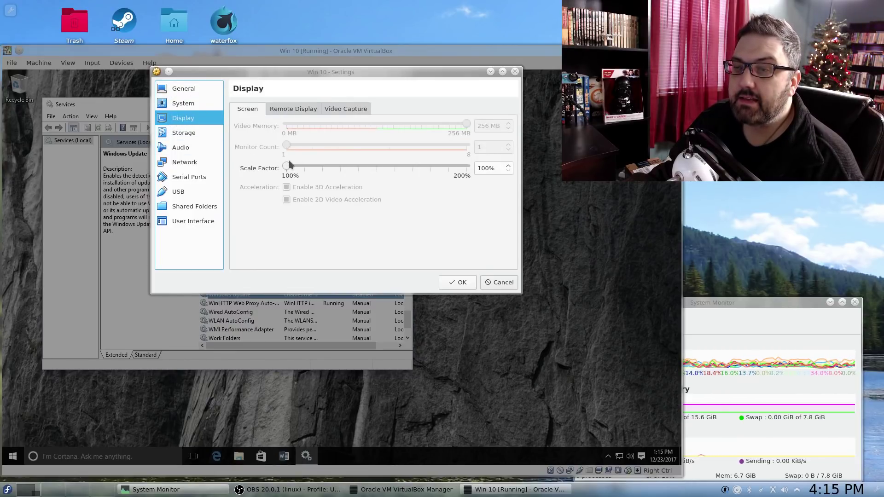
pyautogui.click(192, 164)
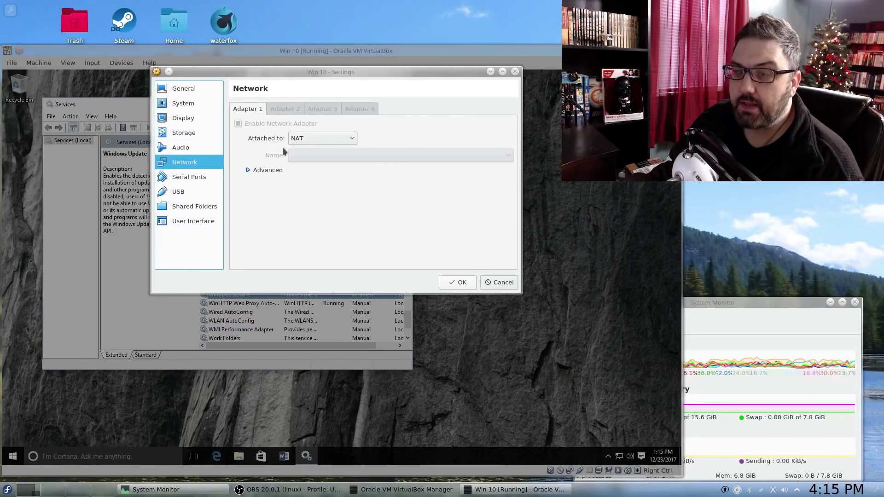
pyautogui.click(183, 104)
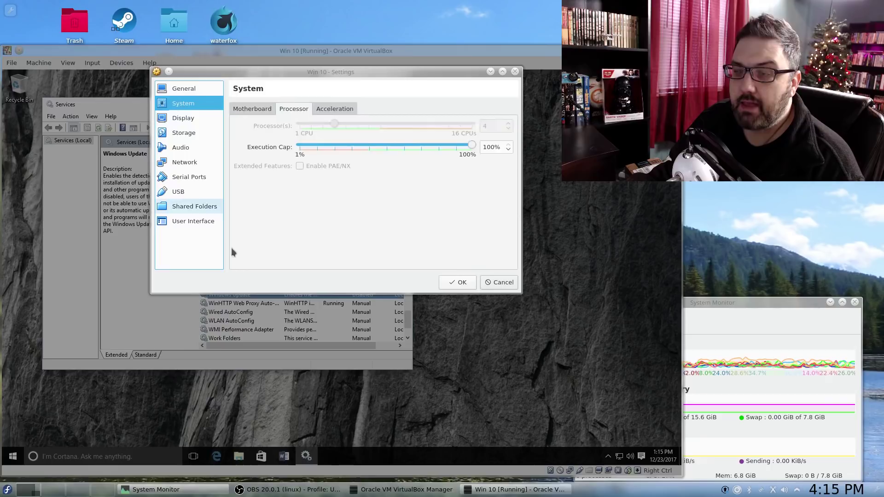
# - Close the VM settings, move Services right, and bring the host's System Monitor fully into view
pyautogui.click(456, 283)
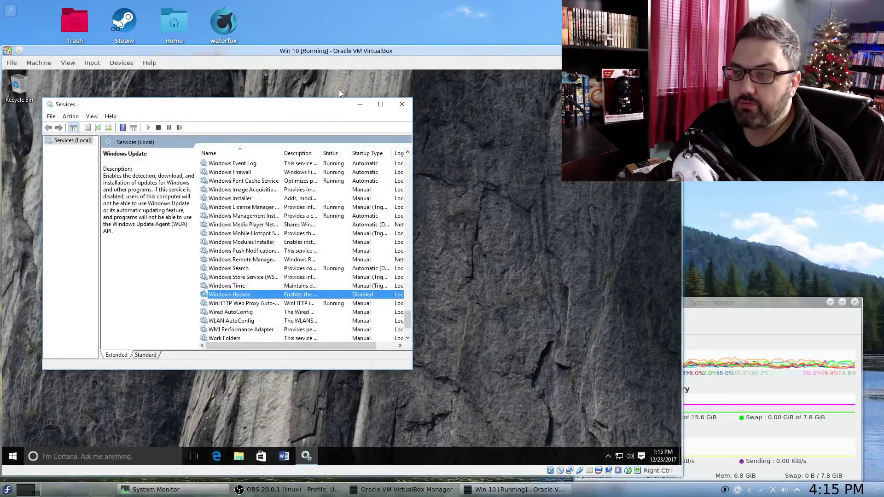
pyautogui.moveTo(315, 108); pyautogui.dragTo(375, 108)
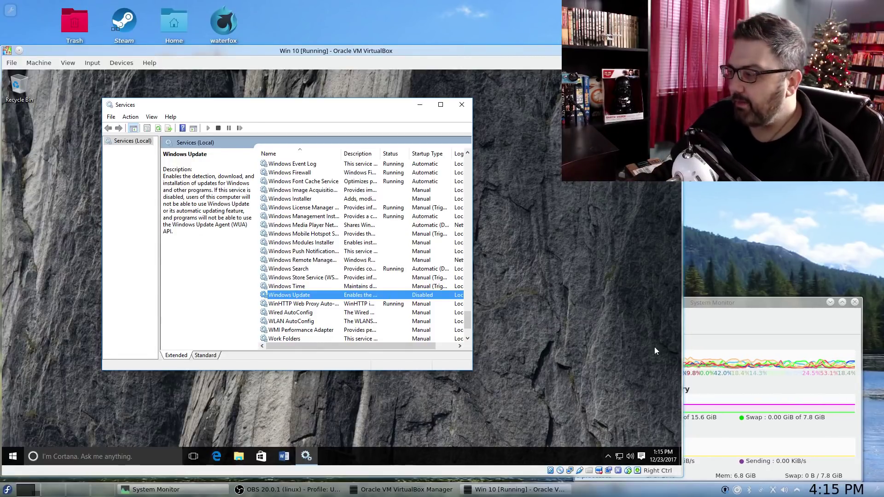
pyautogui.moveTo(728, 310)
pyautogui.mouseDown()
pyautogui.moveTo(750, 277)
pyautogui.moveTo(765, 282)
pyautogui.mouseUp()
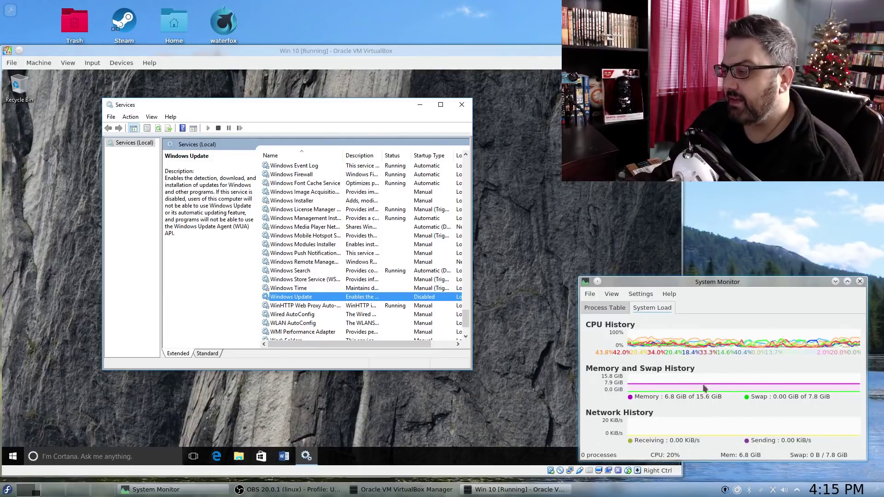
pyautogui.moveTo(721, 285); pyautogui.dragTo(721, 288)
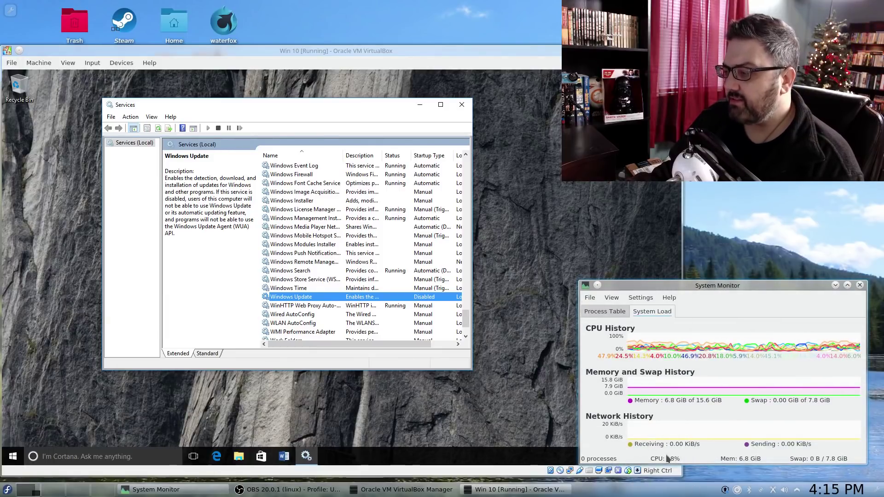
# - Open the guest's Task Manager on the Performance tab
pyautogui.rightClick(407, 452)
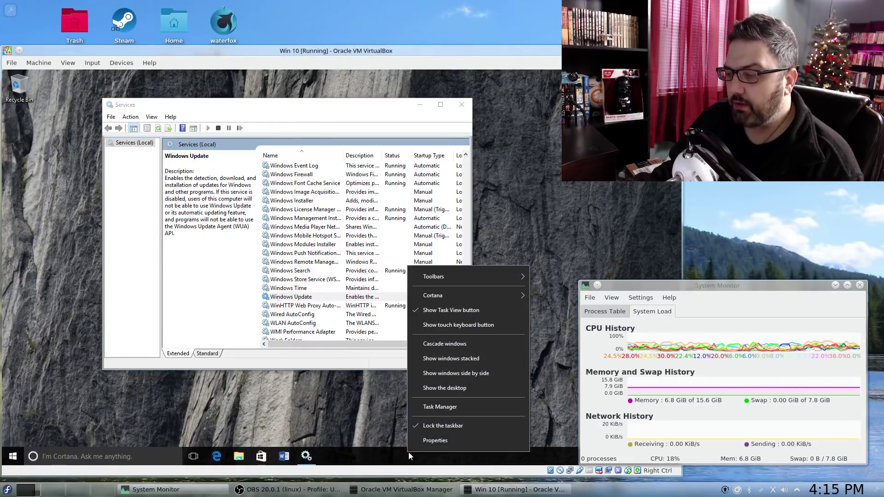
pyautogui.click(425, 408)
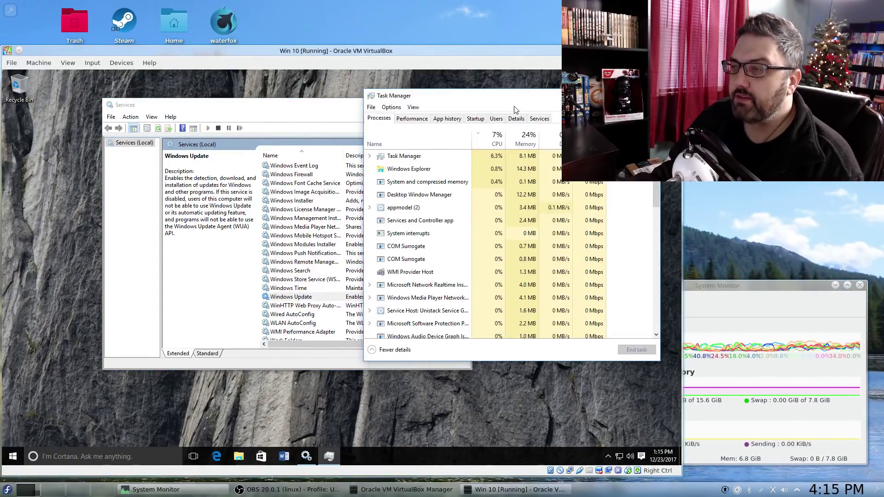
pyautogui.click(422, 119)
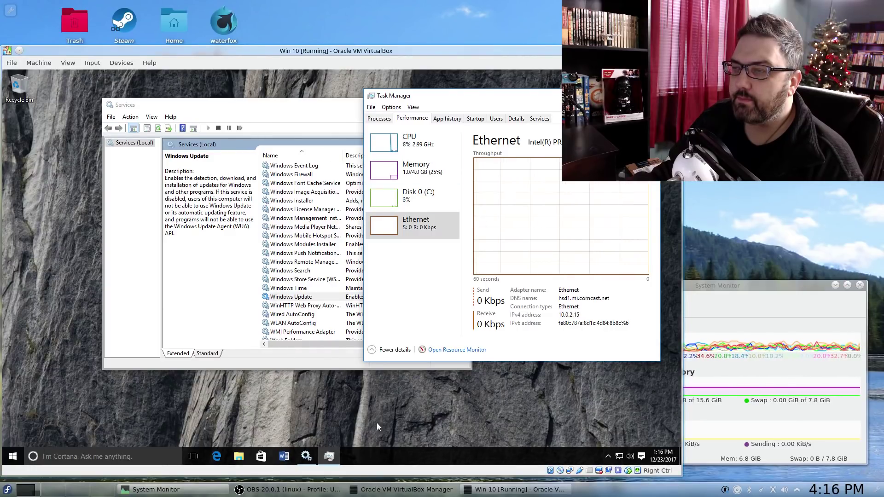
# - Reposition Services and bring Task Manager back to the front beside it
pyautogui.click(409, 416)
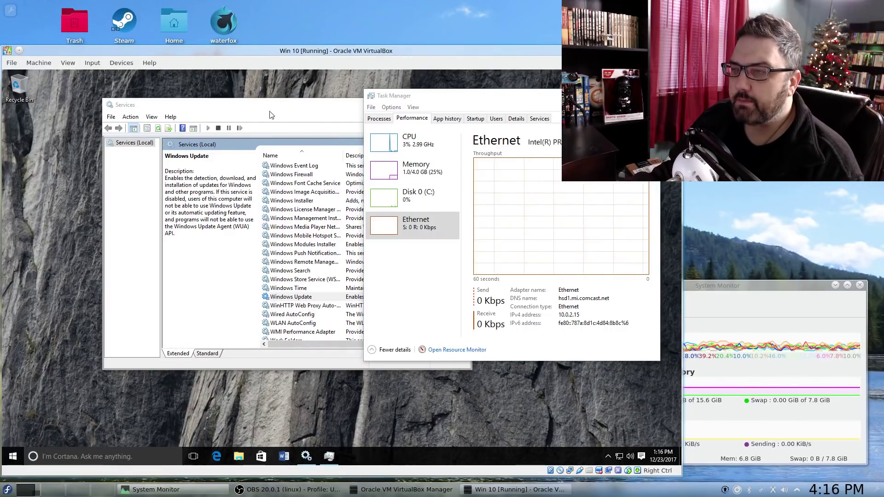
pyautogui.moveTo(290, 111); pyautogui.dragTo(288, 136)
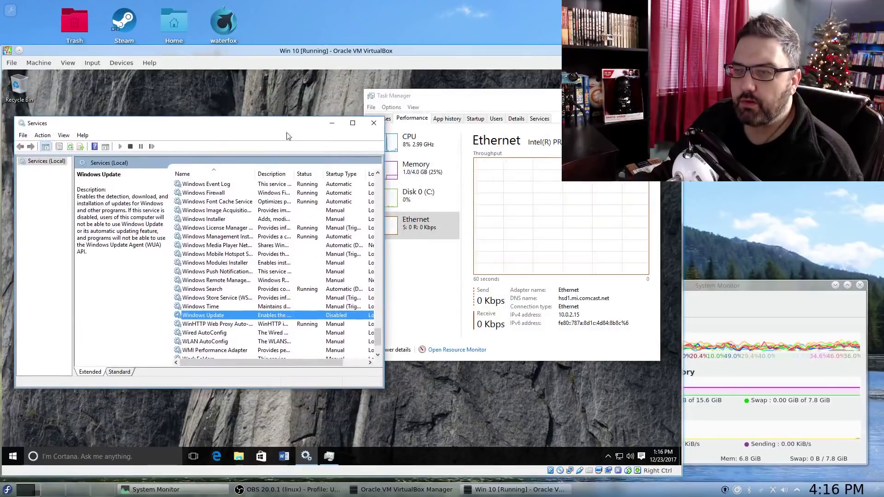
pyautogui.click(476, 101)
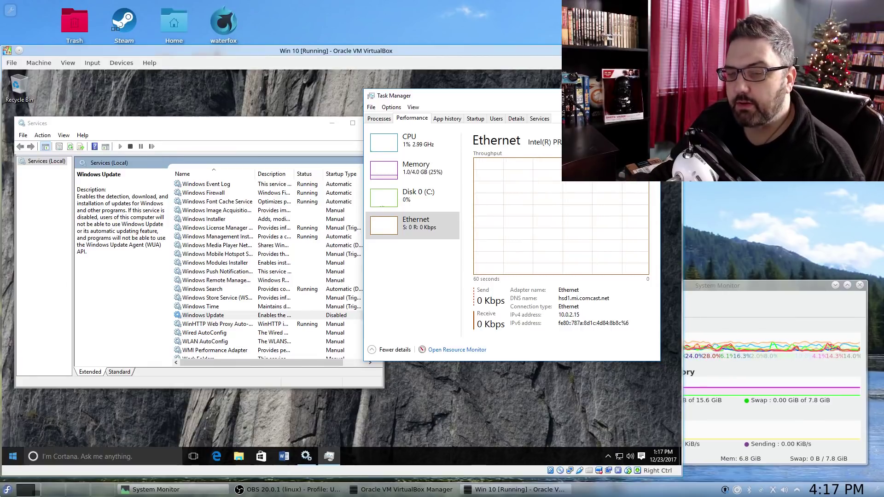
pyautogui.click(8, 490)
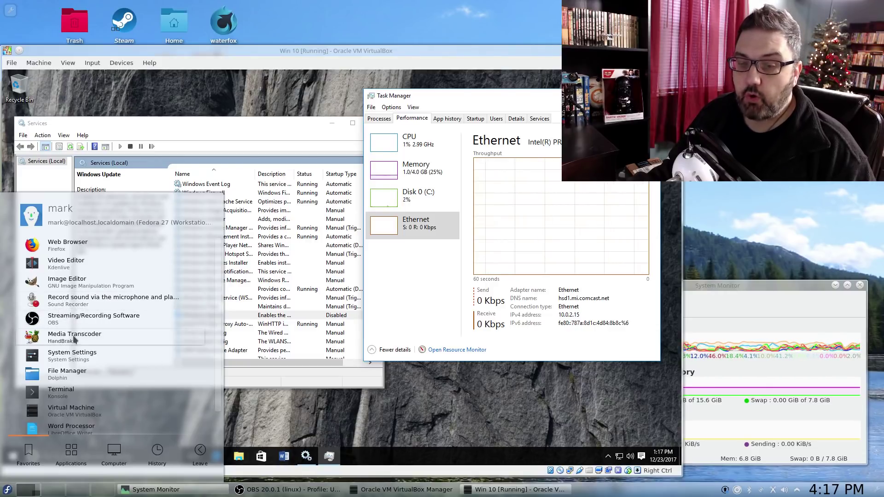
pyautogui.scroll(-1, 92, 332)
pyautogui.scroll(-1, 94, 331)
pyautogui.scroll(-1, 97, 334)
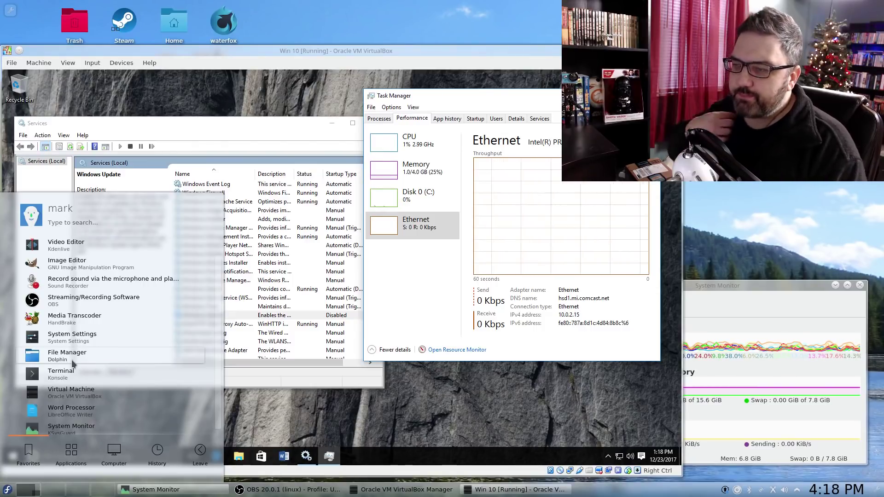
pyautogui.click(346, 51)
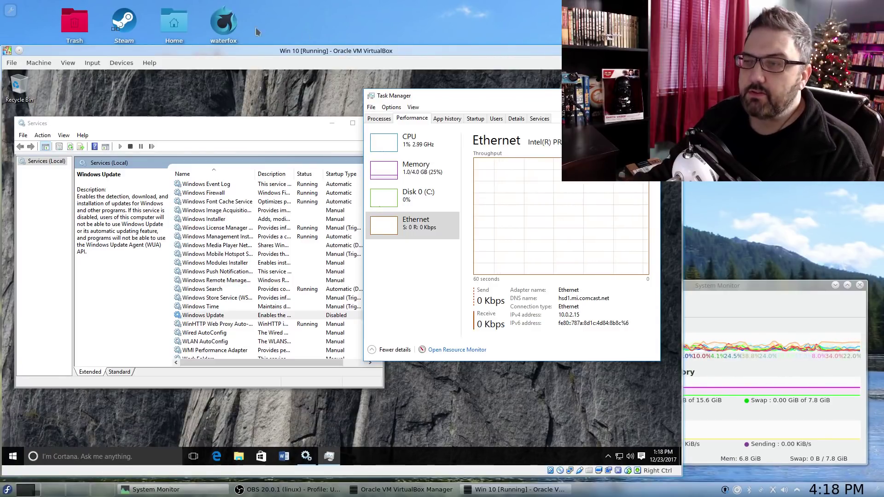
# - Close Services and Task Manager, then shut down the Windows 10 guest
pyautogui.click(270, 125)
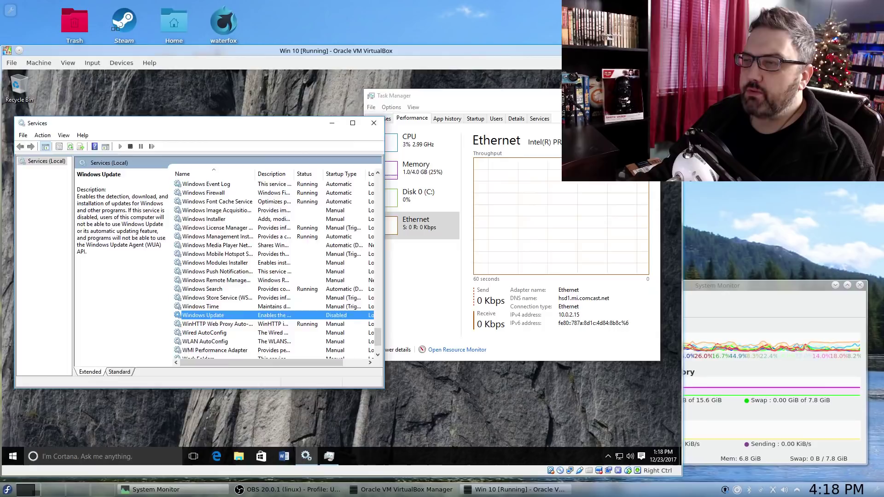
pyautogui.click(374, 123)
pyautogui.click(650, 95)
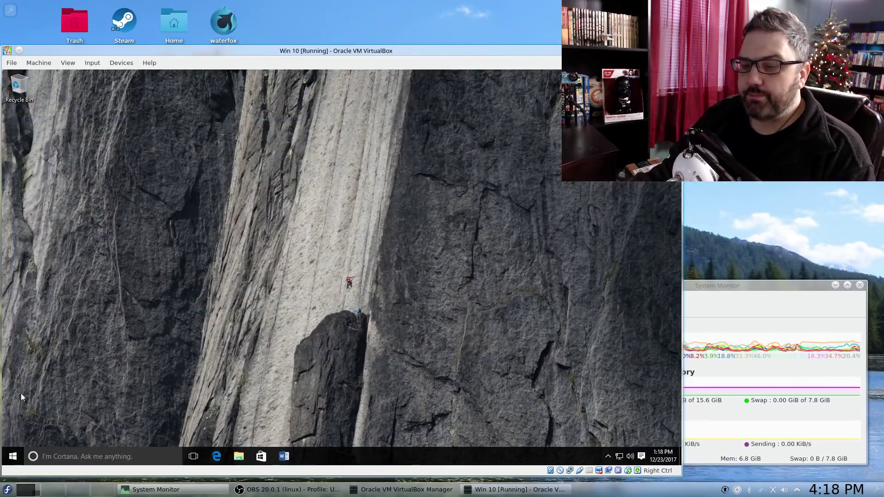
pyautogui.click(13, 456)
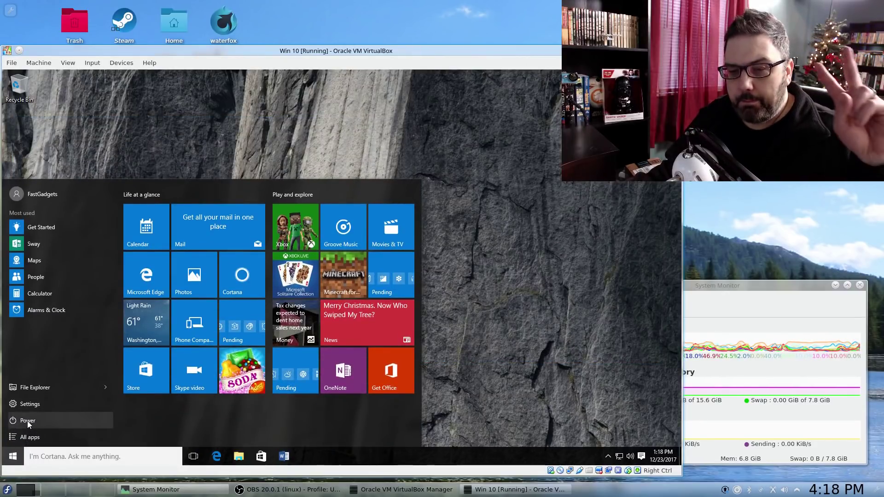
pyautogui.click(28, 421)
pyautogui.click(22, 390)
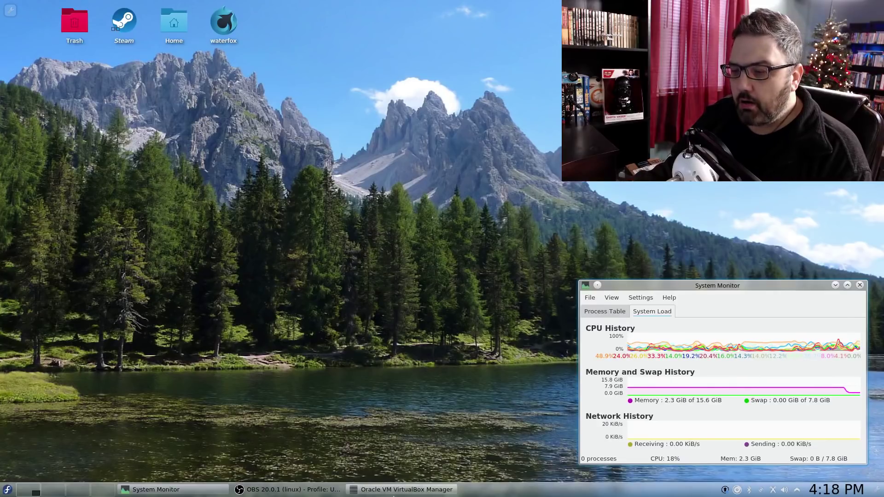
# - Start the Win 10 VM again from VirtualBox Manager and minimize the Manager
pyautogui.click(401, 490)
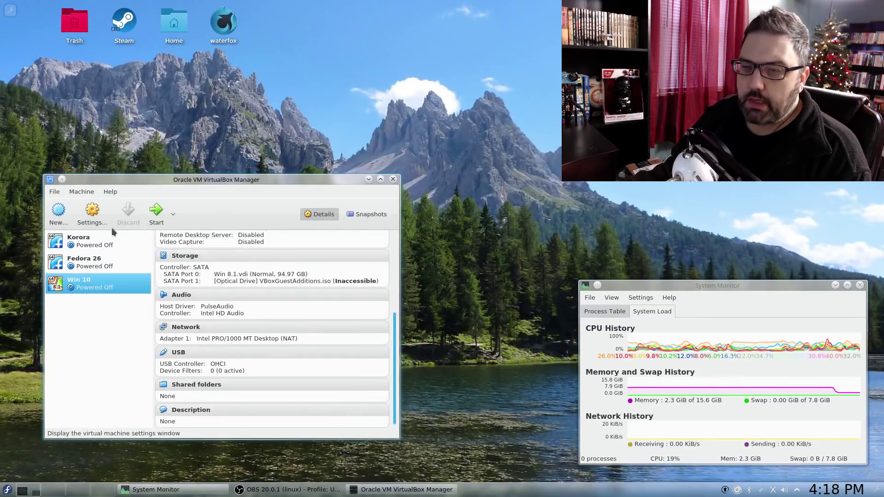
pyautogui.click(154, 211)
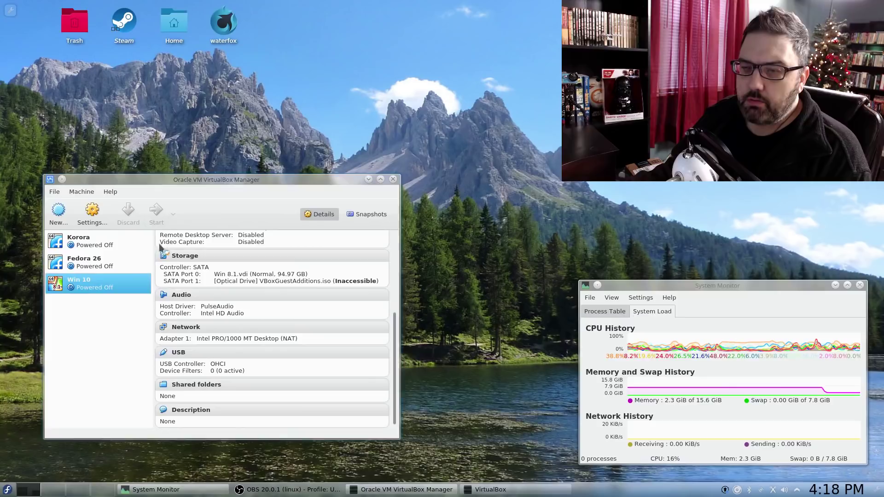
pyautogui.click(368, 179)
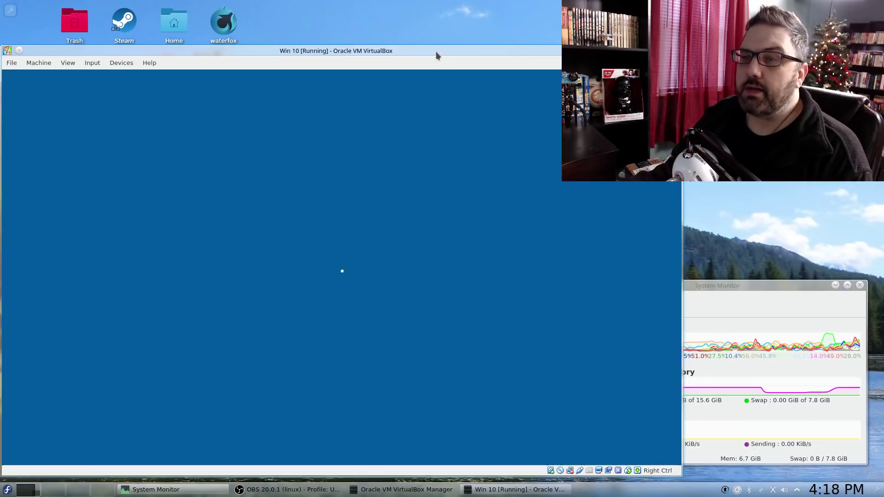
# - Sign in to the rebooted Windows 10 guest with the account password
pyautogui.moveTo(436, 51); pyautogui.dragTo(446, 43)
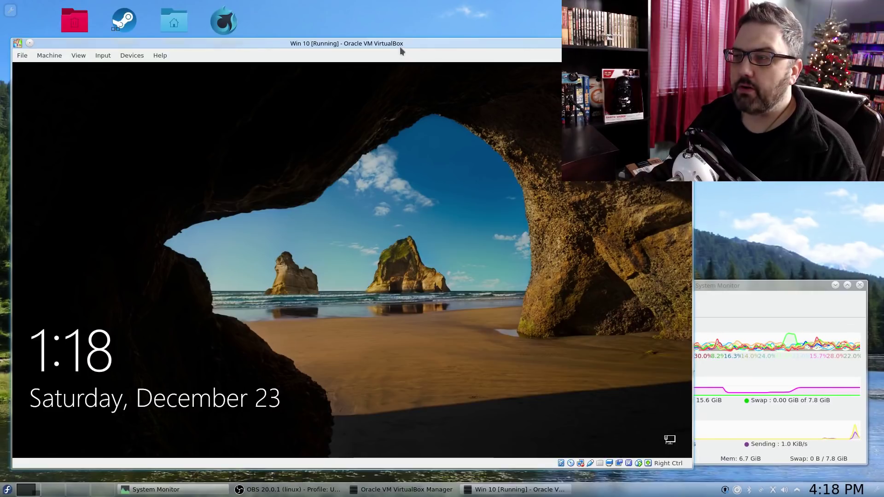
pyautogui.moveTo(400, 46); pyautogui.dragTo(392, 56)
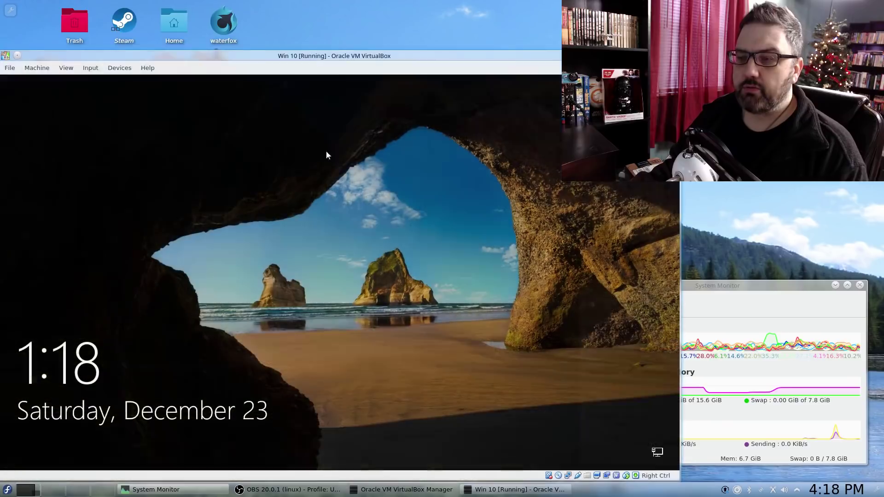
pyautogui.click(344, 286)
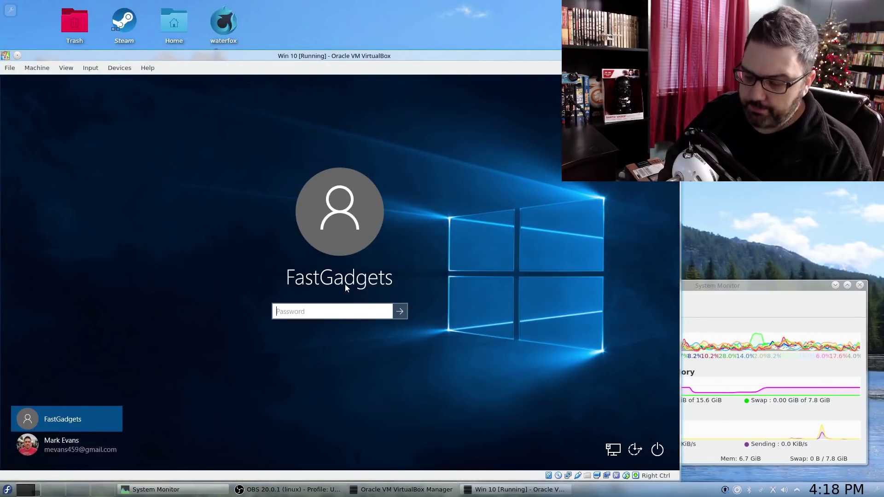
pyautogui.write('password')
pyautogui.press('Return')
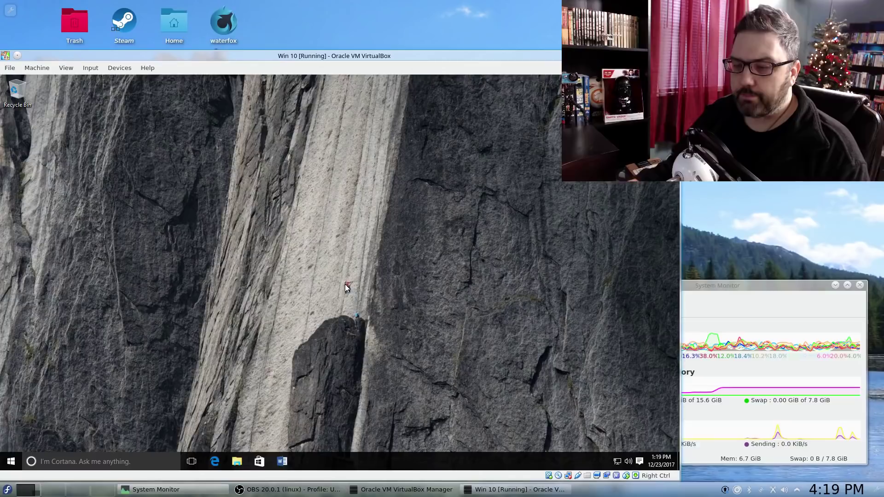
# - Launch Task Manager from the guest taskbar to view the Processes list
pyautogui.rightClick(378, 465)
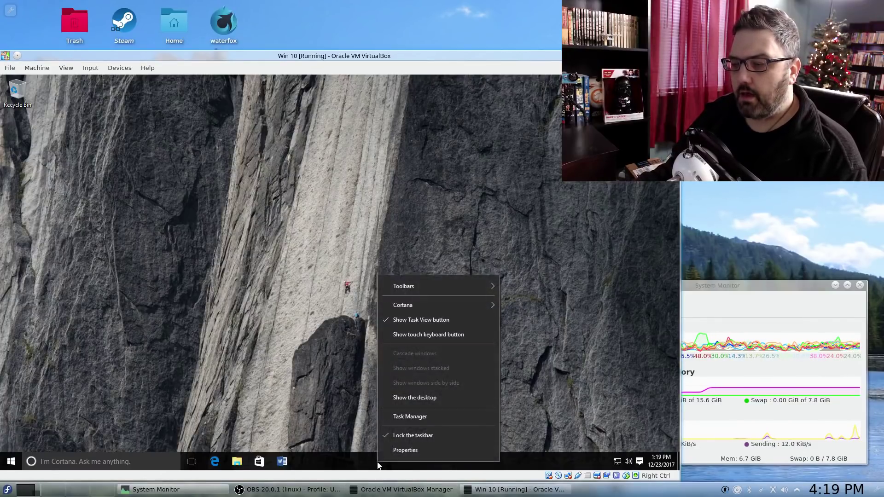
pyautogui.click(412, 417)
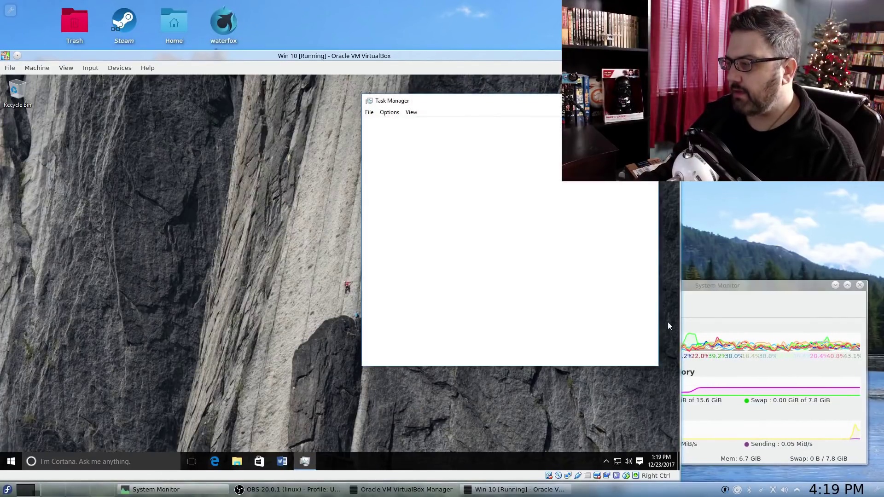
pyautogui.moveTo(737, 281); pyautogui.dragTo(745, 288)
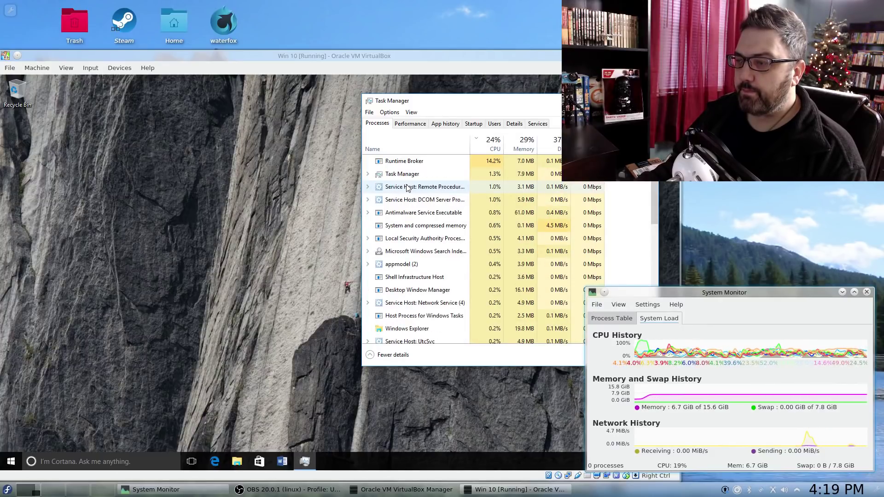
# - Search Start for 'ser' to reopen Services and select Windows Update, still Disabled
pyautogui.click(60, 446)
pyautogui.press('super')
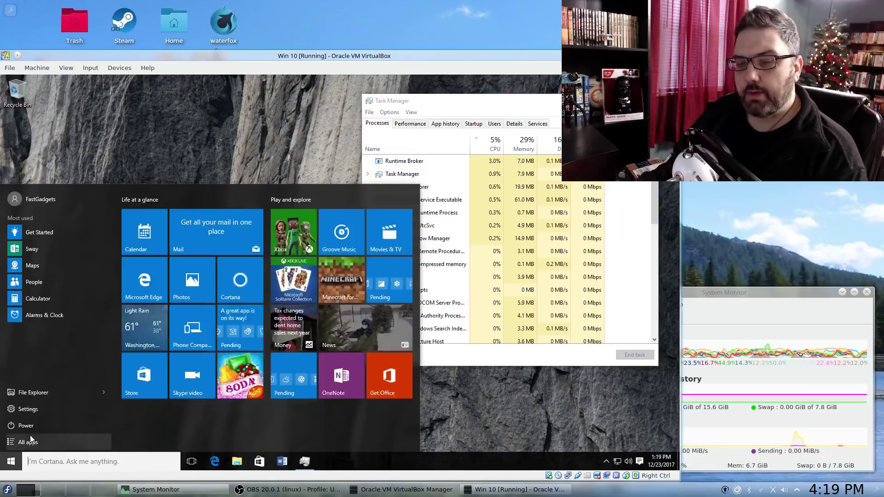
pyautogui.write('swervic')
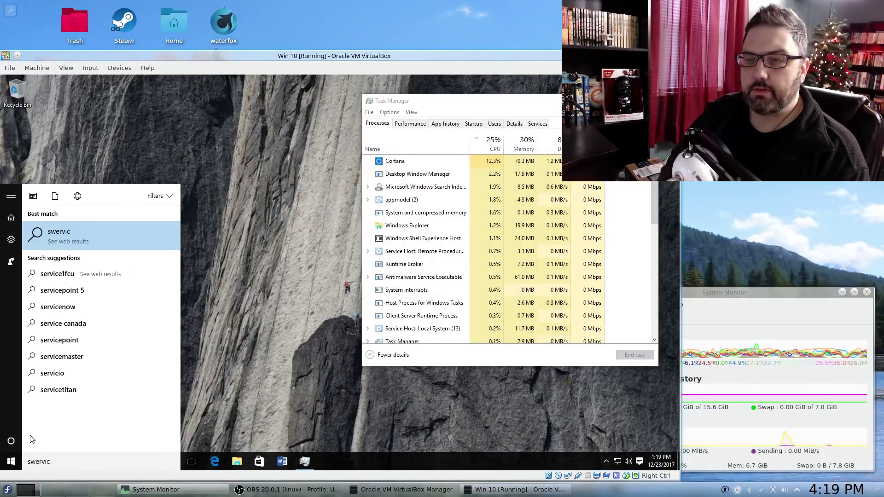
pyautogui.press('BackSpace')
pyautogui.press('BackSpace')
pyautogui.press('BackSpace')
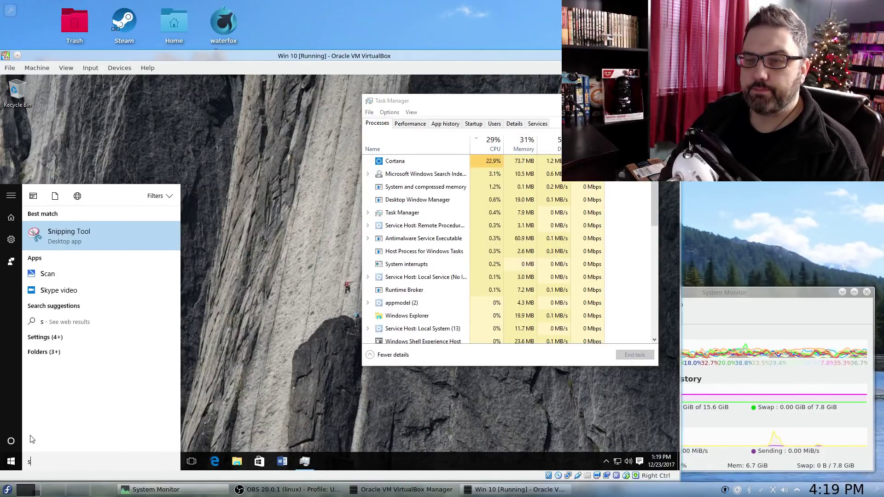
pyautogui.write('ser')
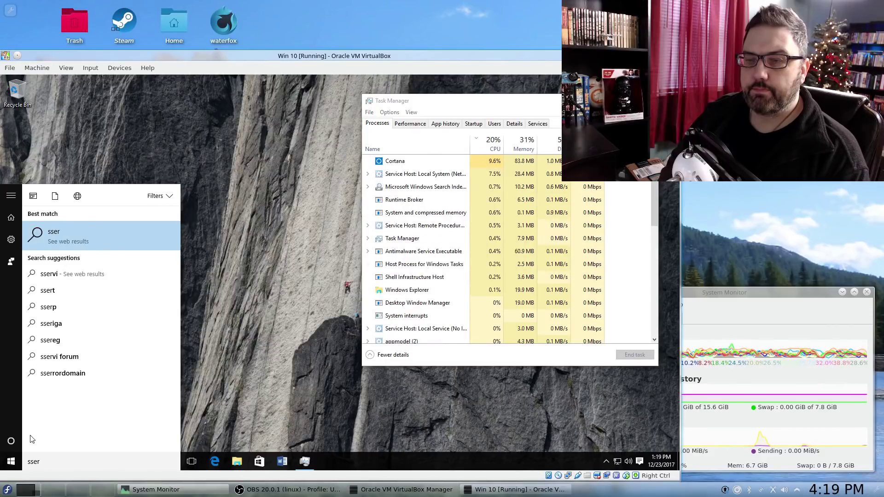
pyautogui.press('BackSpace')
pyautogui.write('er')
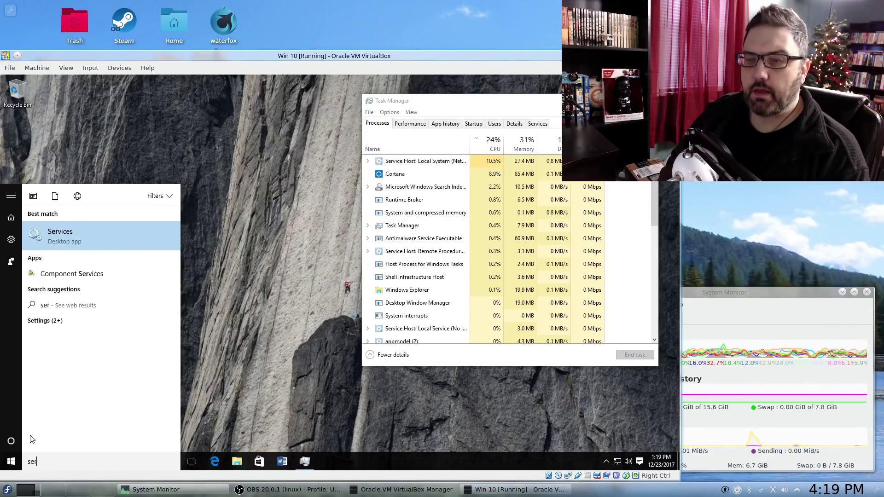
pyautogui.press('Escape')
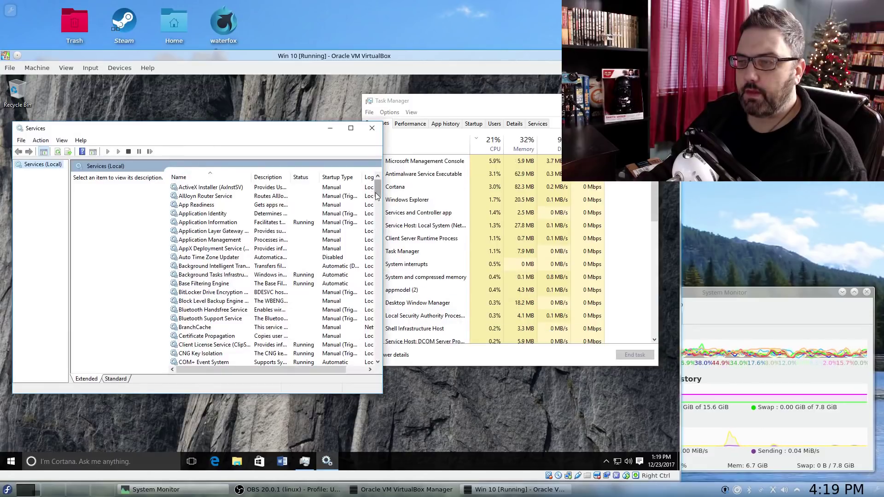
pyautogui.moveTo(376, 196); pyautogui.dragTo(371, 350)
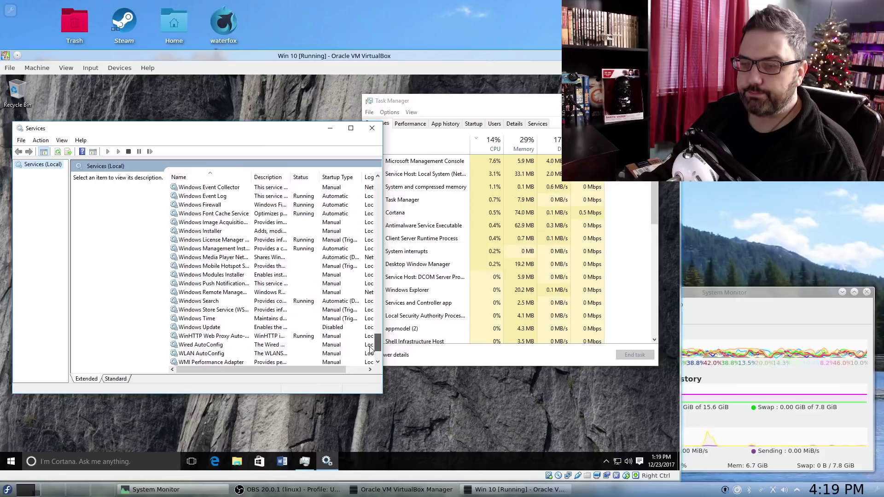
pyautogui.click(202, 327)
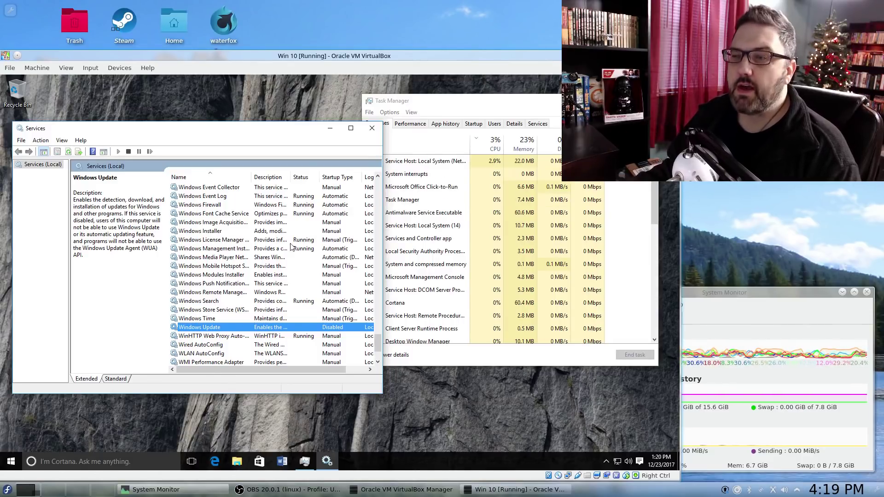
pyautogui.moveTo(231, 128); pyautogui.dragTo(241, 147)
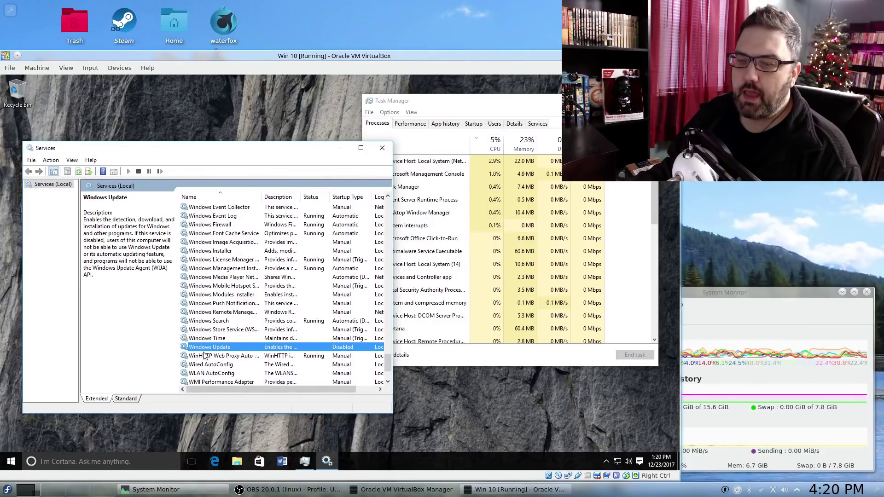
# - Search Start for 'windows update' and open the Windows Update settings page
pyautogui.click(11, 461)
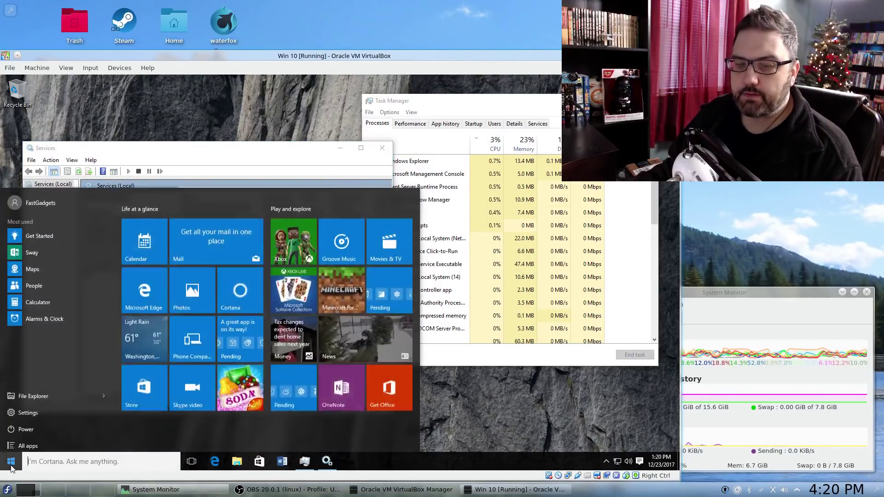
pyautogui.write('windows update')
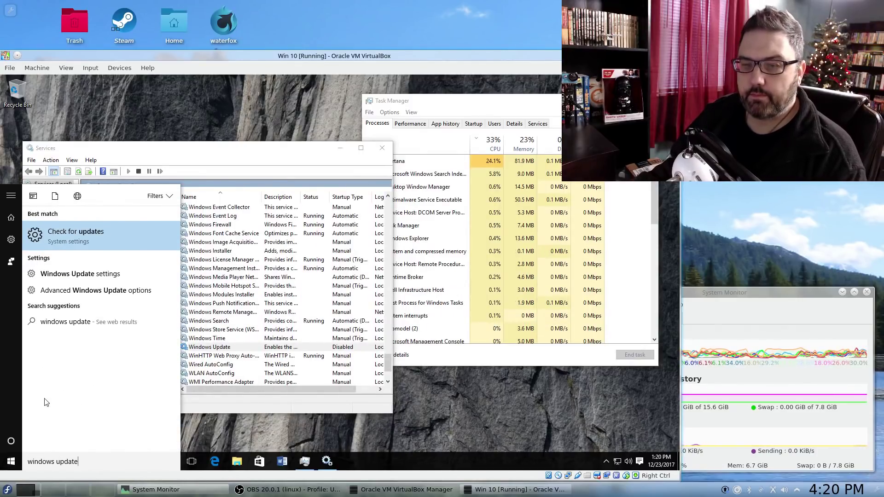
pyautogui.click(61, 272)
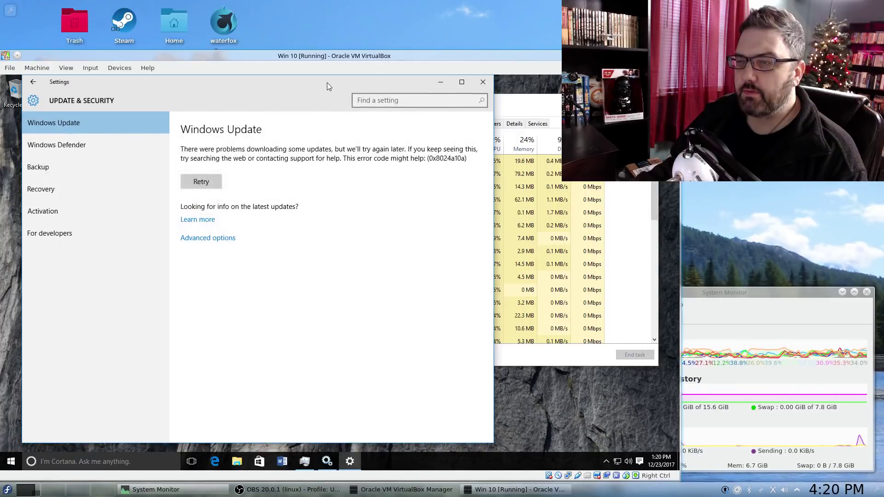
pyautogui.moveTo(327, 82); pyautogui.dragTo(352, 89)
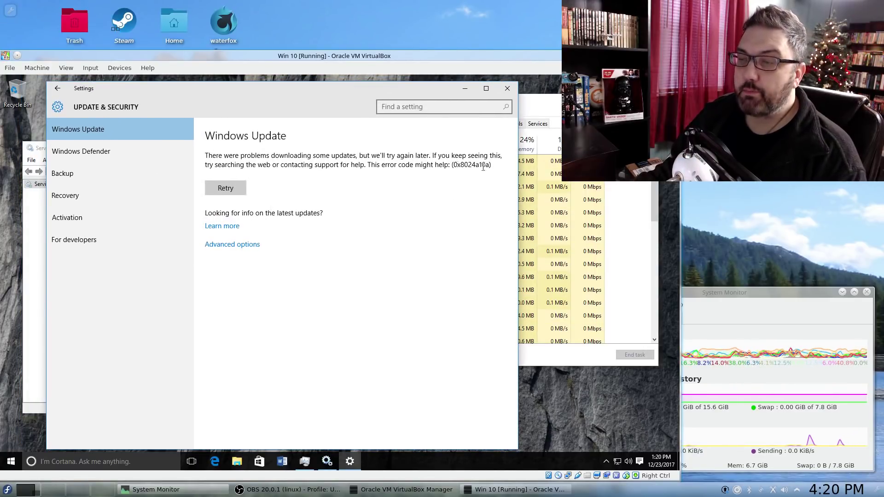
# - In Advanced options, set updates to Notify to schedule restart
pyautogui.click(247, 246)
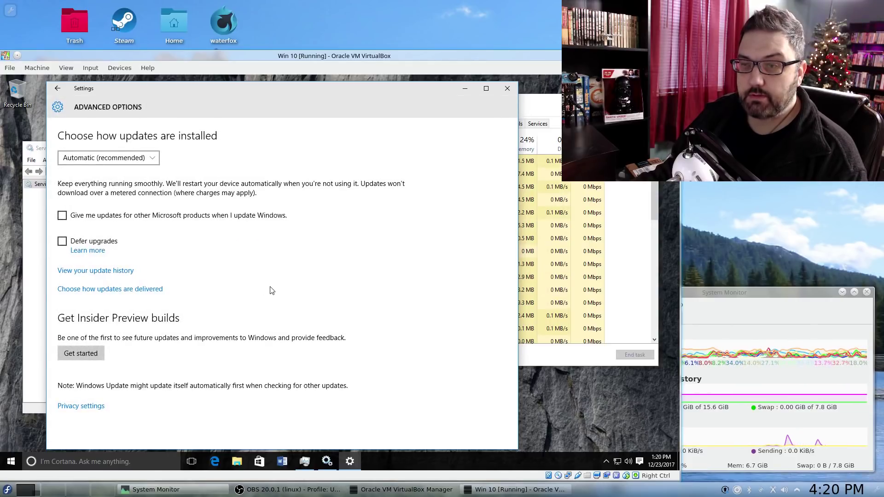
pyautogui.click(111, 157)
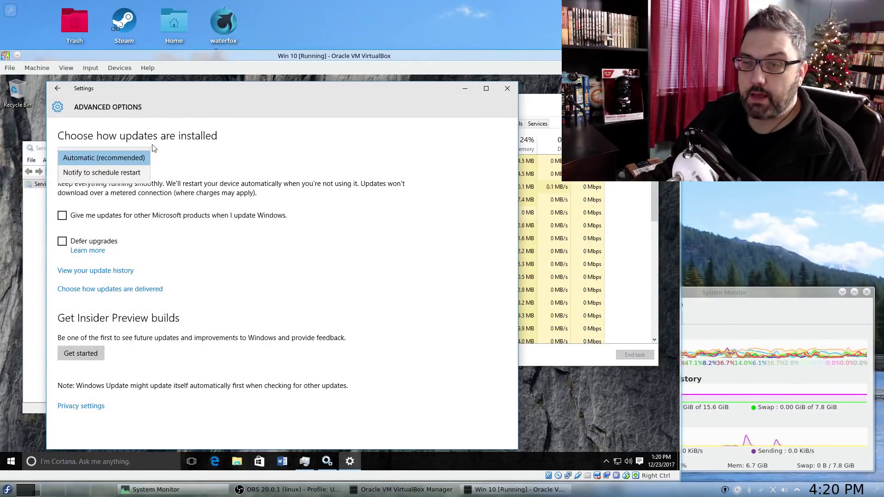
pyautogui.click(136, 173)
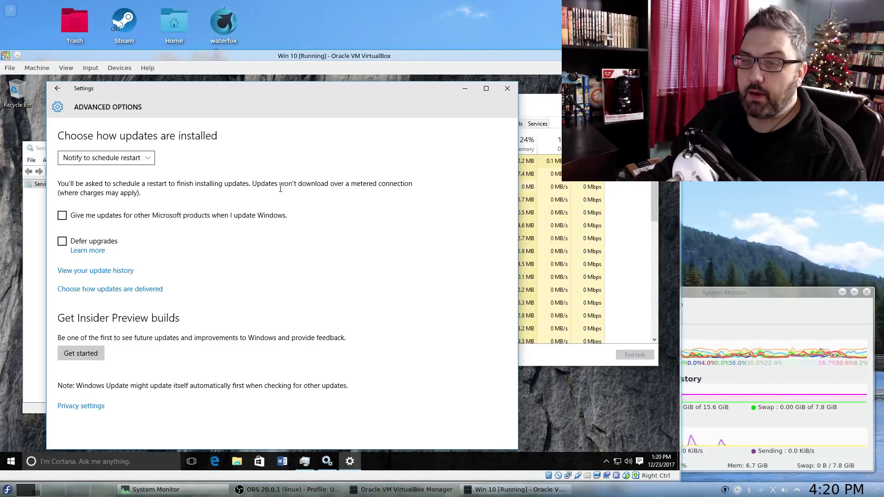
pyautogui.moveTo(264, 184); pyautogui.dragTo(408, 200)
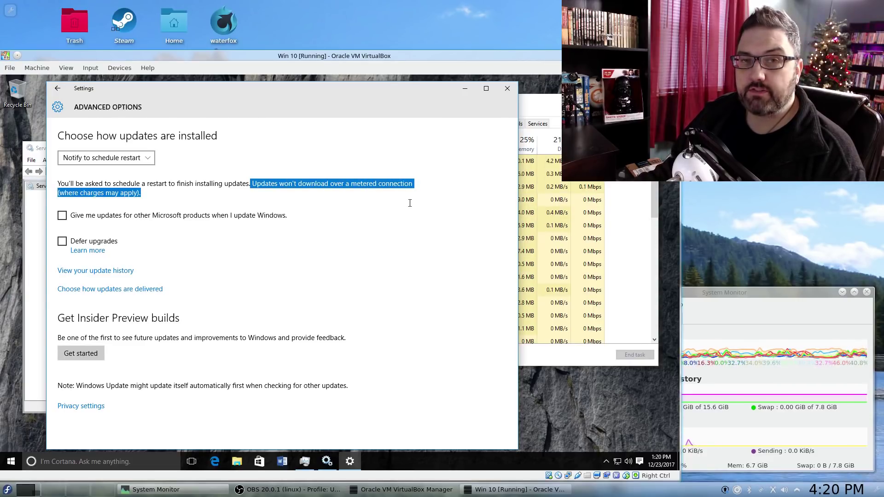
pyautogui.click(258, 195)
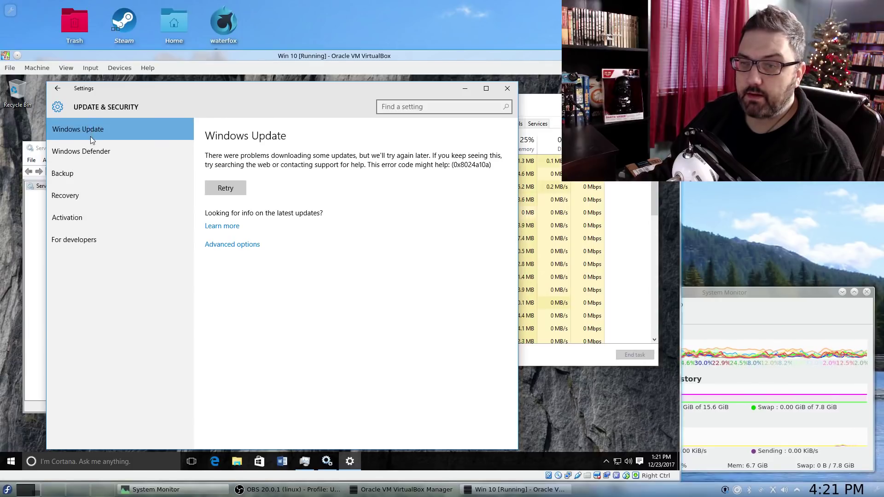
# - Browse the Windows Defender, Backup, Recovery and Activation settings pages
pyautogui.click(88, 159)
pyautogui.click(70, 174)
pyautogui.click(71, 197)
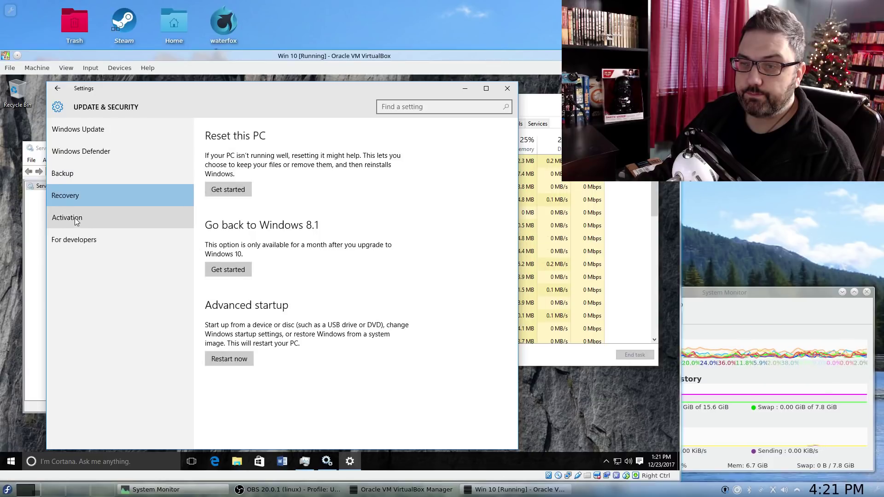
pyautogui.click(76, 221)
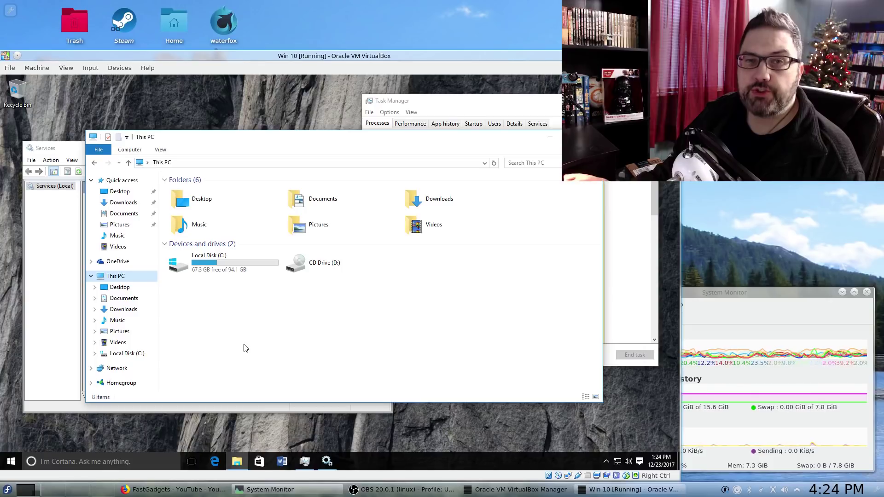
# - Run winver and centre the About Windows dialog showing Version 1511, build 10586.104
pyautogui.click(10, 462)
pyautogui.write('winver')
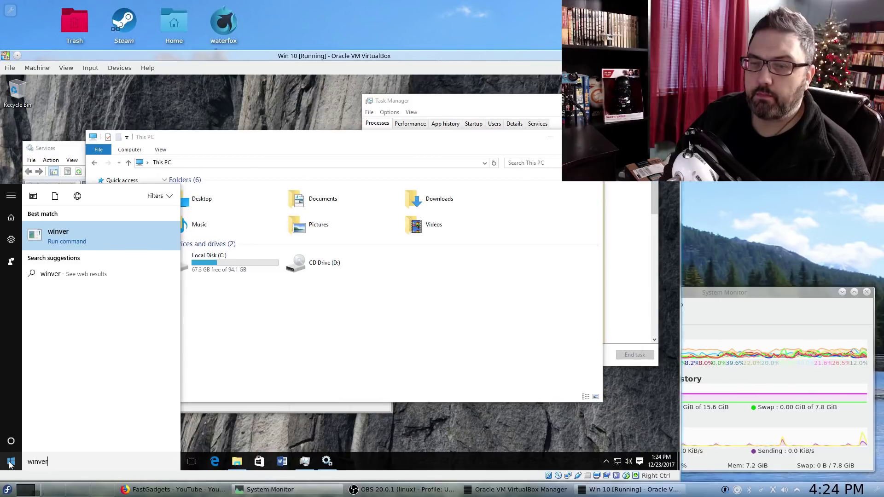
pyautogui.press('Return')
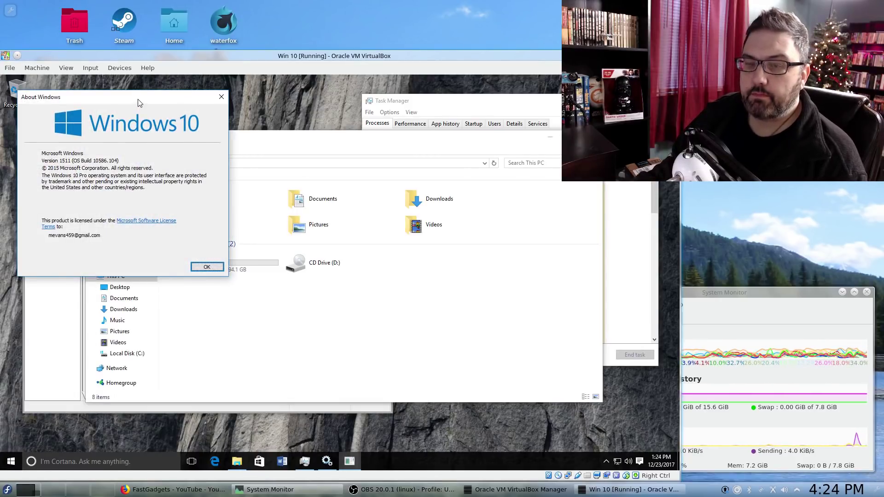
pyautogui.moveTo(139, 99); pyautogui.dragTo(399, 97)
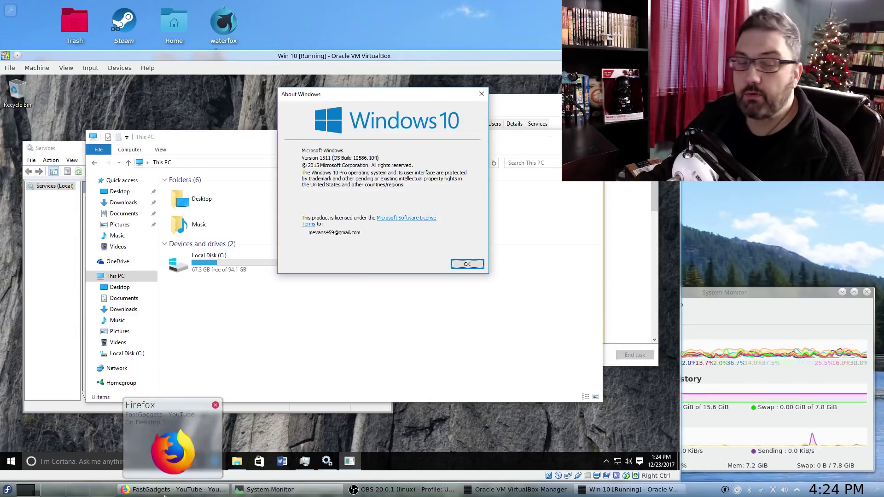
# - In Firefox, search 'current version of windows 10' and open Microsoft's release information page
pyautogui.click(172, 451)
pyautogui.click(482, 33)
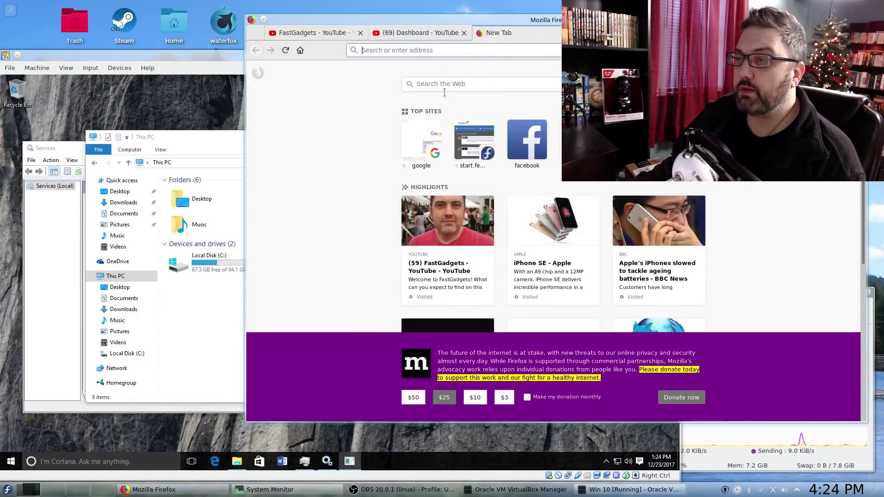
pyautogui.click(443, 85)
pyautogui.write('cur')
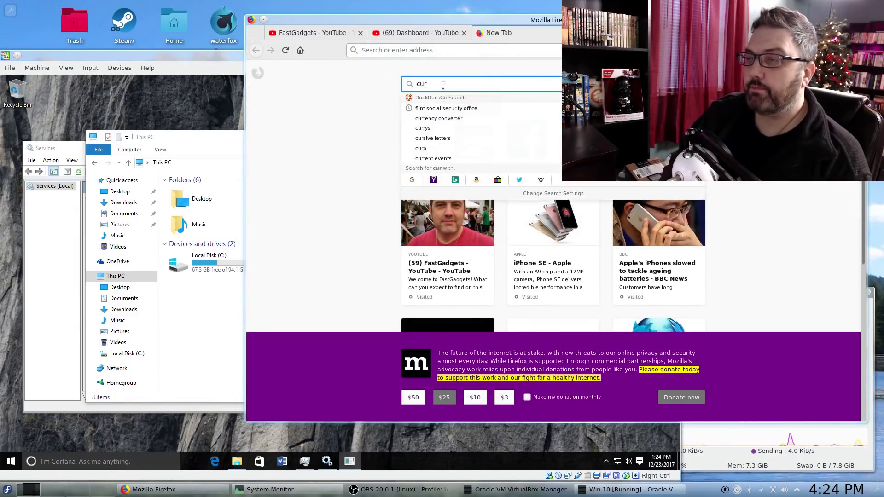
pyautogui.write('rent version of windows 10')
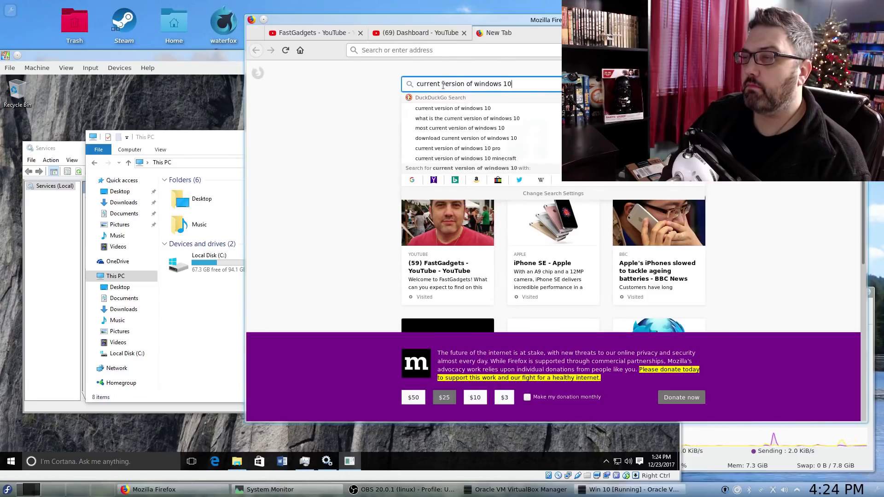
pyautogui.press('Return')
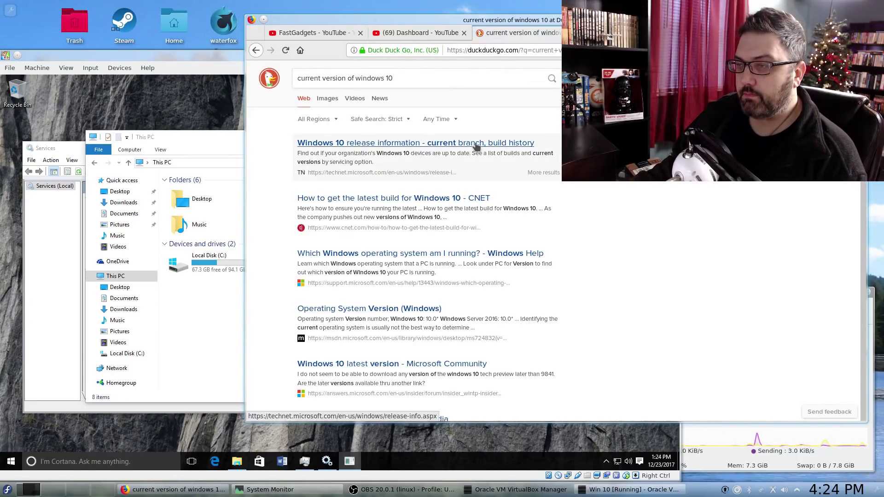
pyautogui.click(474, 143)
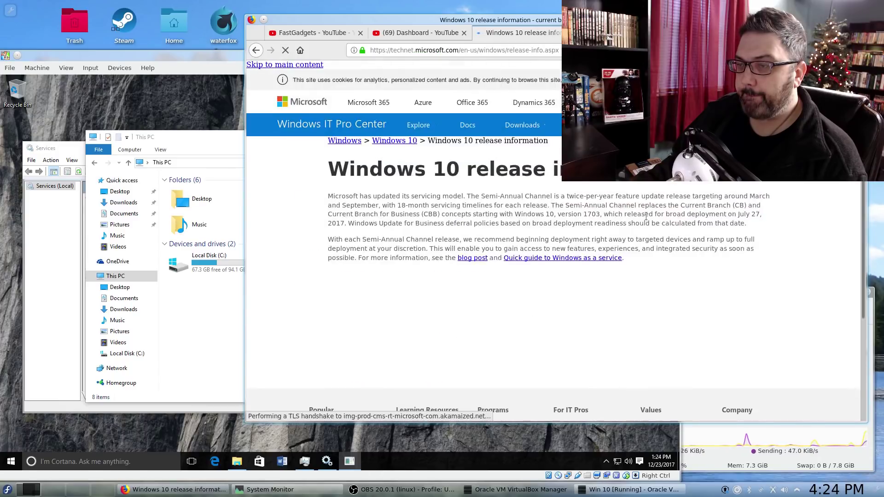
pyautogui.scroll(-4, 455, 224)
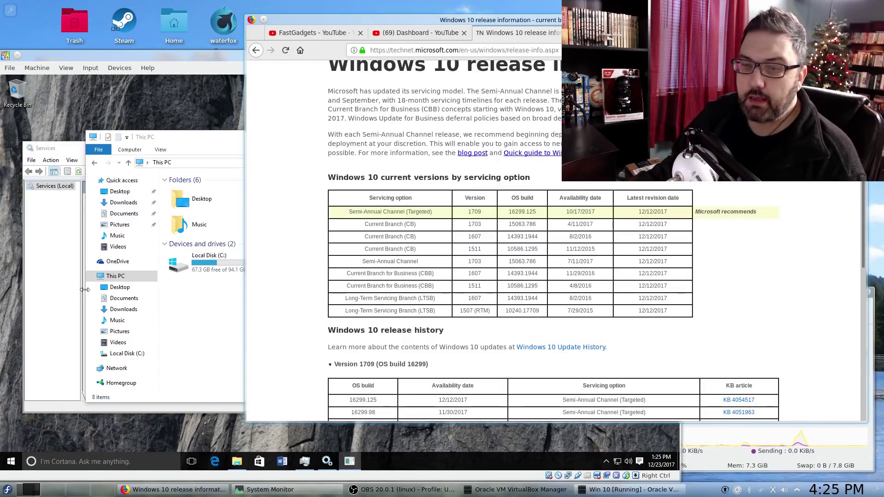
pyautogui.click(67, 295)
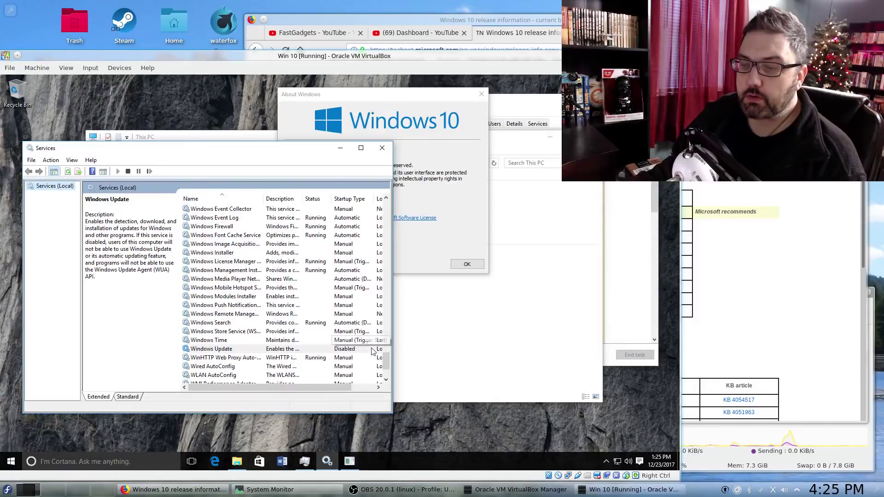
# - Compare the About Windows version with Firefox's release table, then close About Windows
pyautogui.click(433, 96)
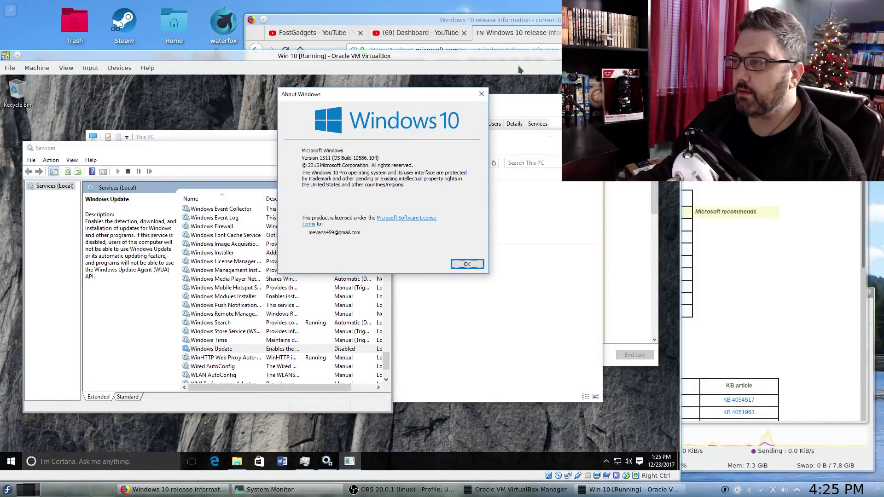
pyautogui.click(548, 34)
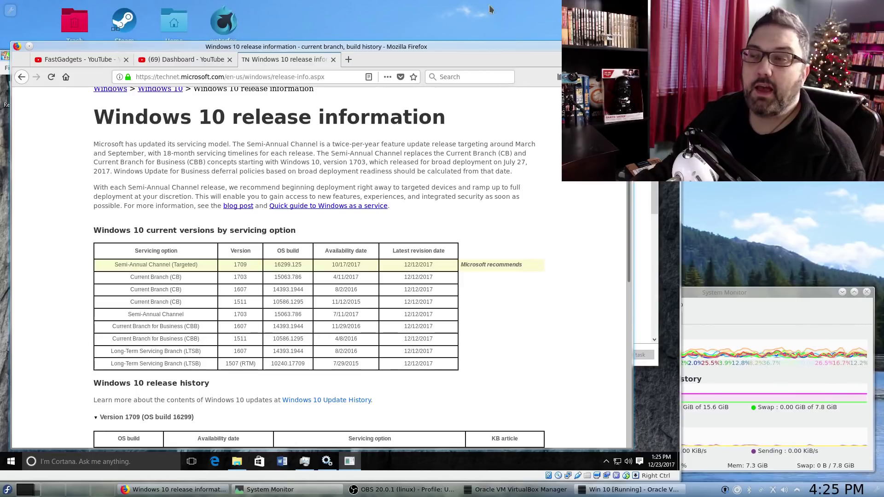
pyautogui.hotkey('alt', 'Tab')
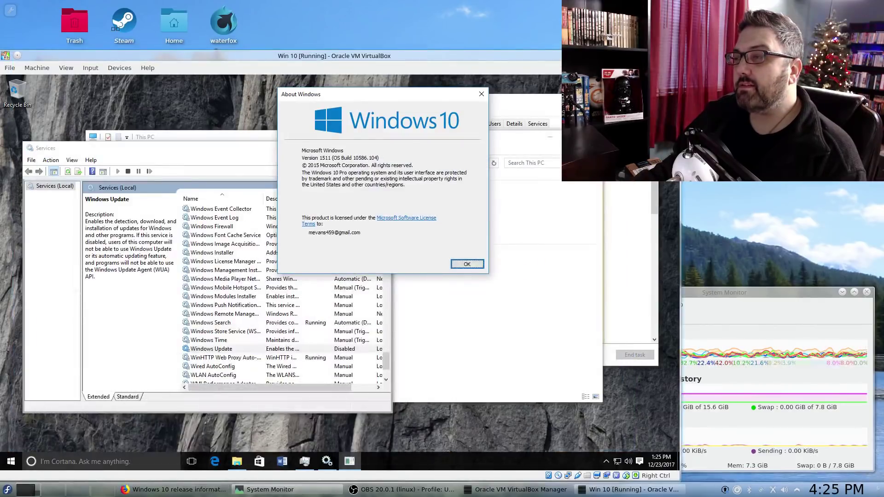
pyautogui.click(464, 267)
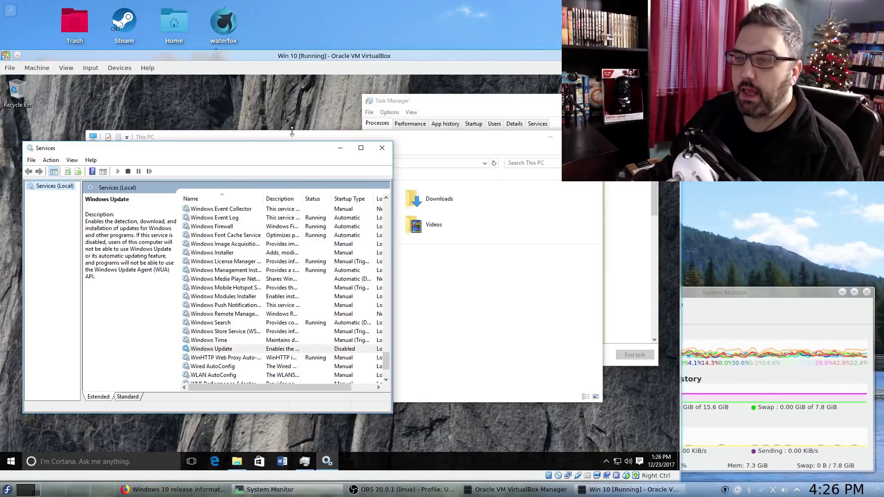
# - Shift the Services console and the VM window slightly to the right
pyautogui.moveTo(290, 152); pyautogui.dragTo(338, 151)
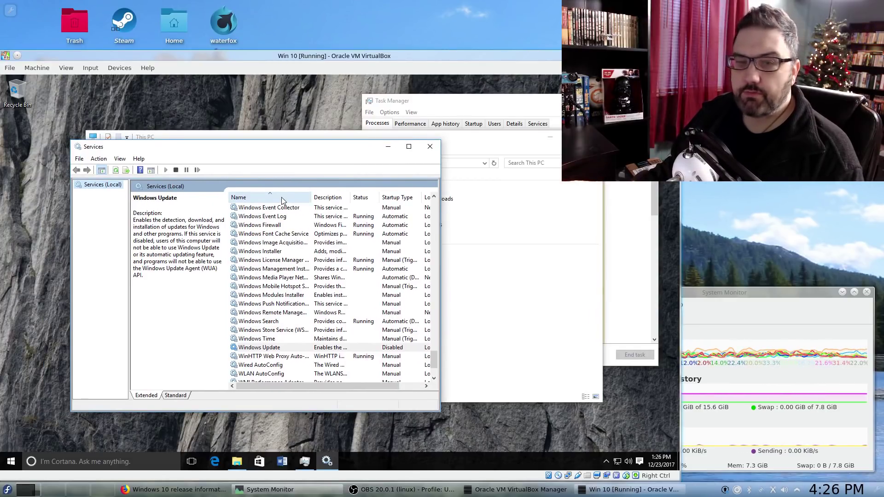
pyautogui.moveTo(366, 54); pyautogui.dragTo(383, 46)
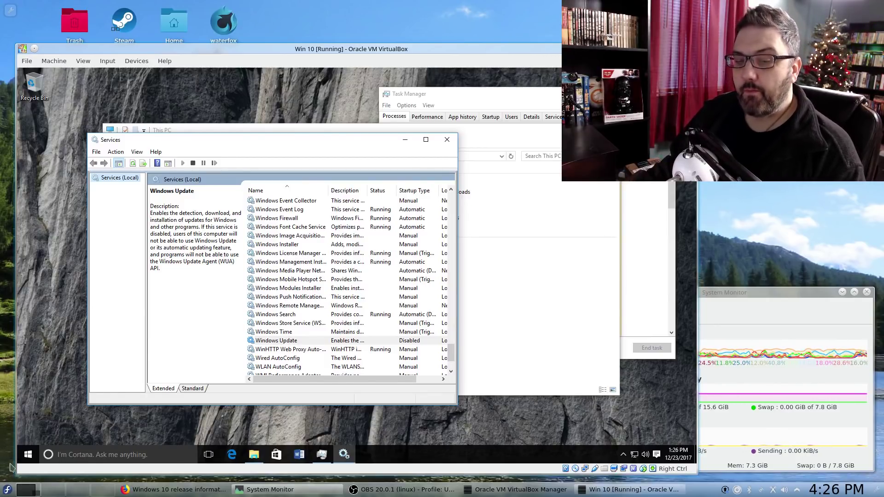
# - Move the Win 10 VM window higher on the host desktop
pyautogui.click(7, 491)
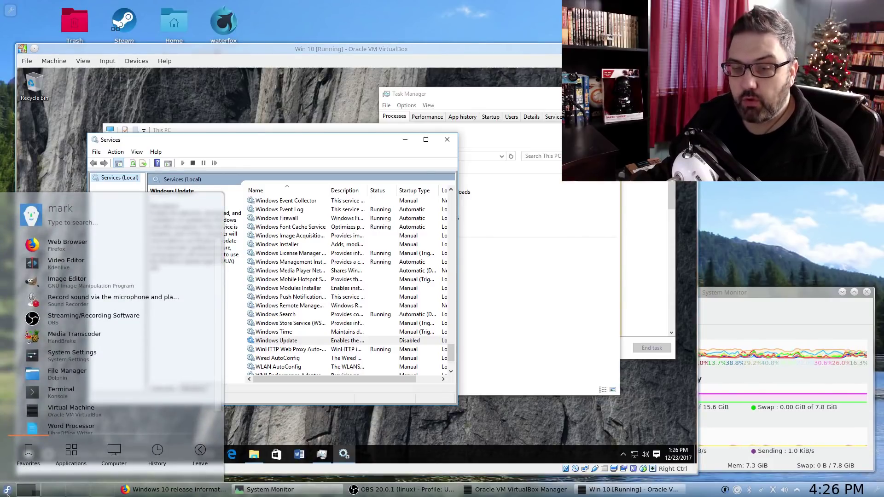
pyautogui.click(490, 48)
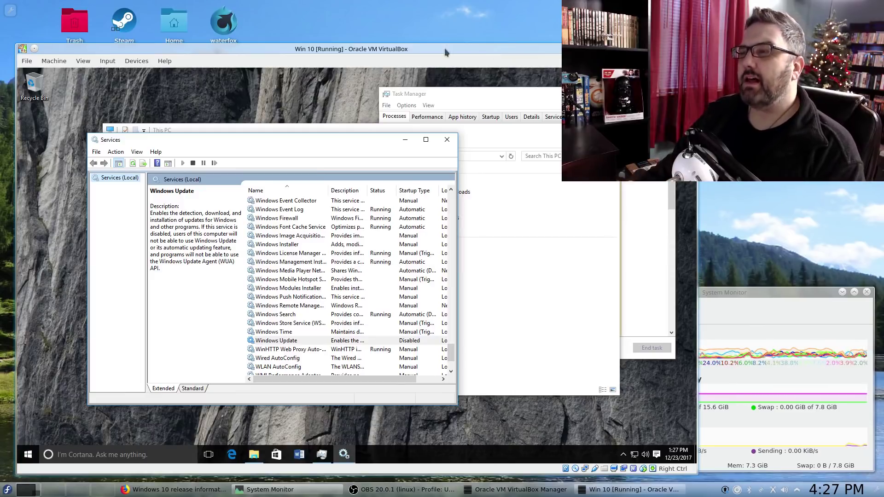
pyautogui.moveTo(397, 51); pyautogui.dragTo(408, 29)
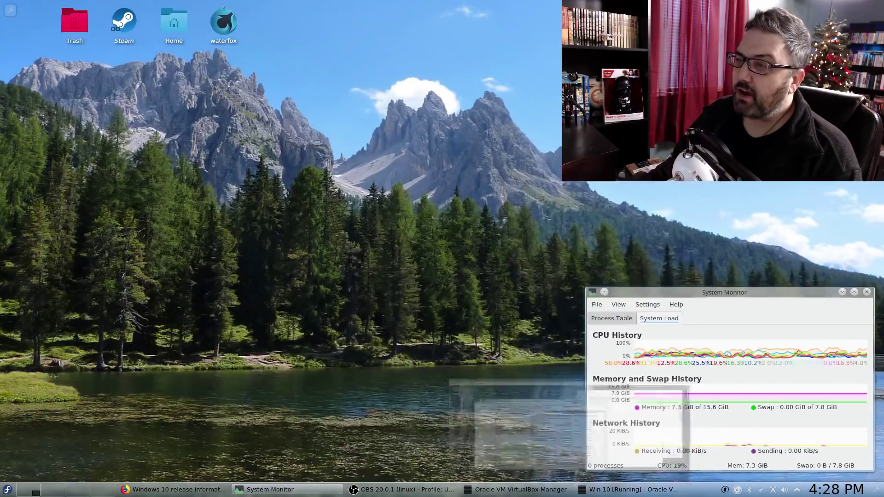
pyautogui.hotkey('alt', 'F9')
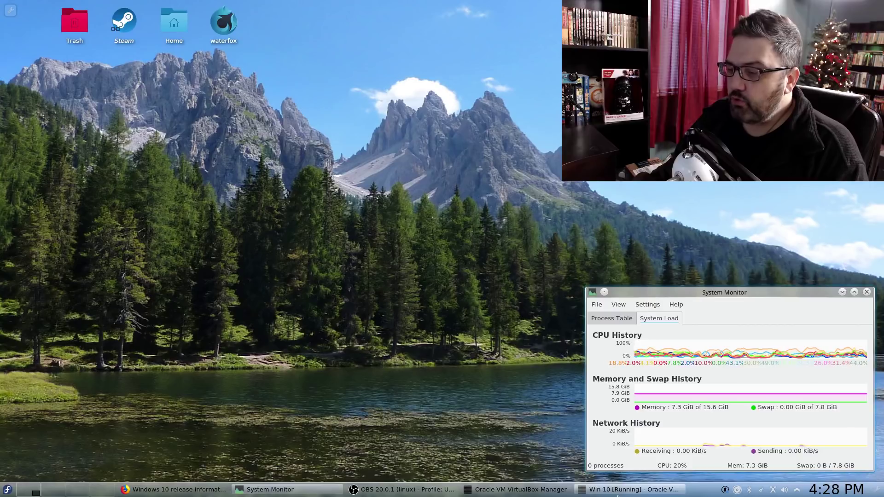
pyautogui.click(626, 489)
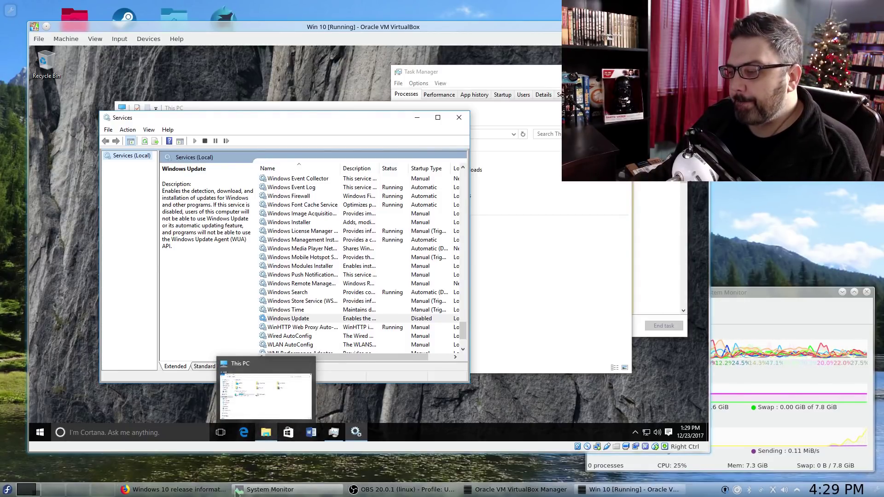
# - Close the guest's This PC window, then return to Firefox's Windows 10 release page showing Version 1709
pyautogui.click(181, 491)
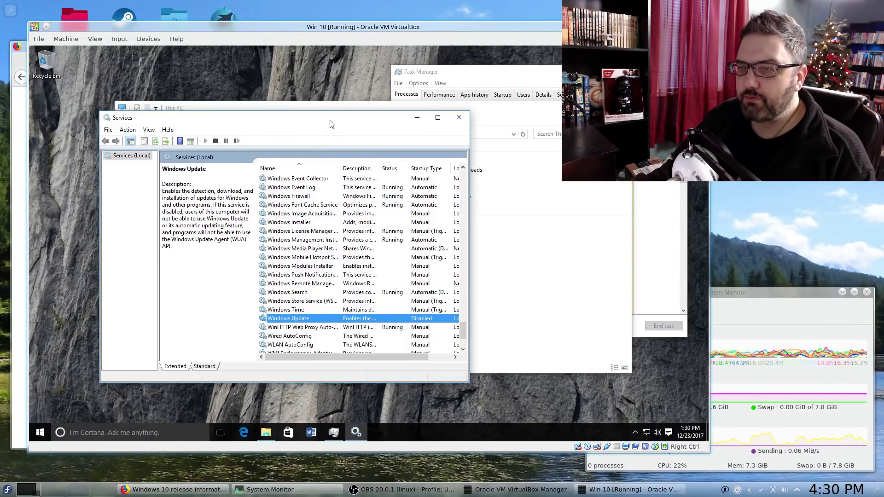
pyautogui.moveTo(330, 122); pyautogui.dragTo(316, 171)
pyautogui.click(306, 115)
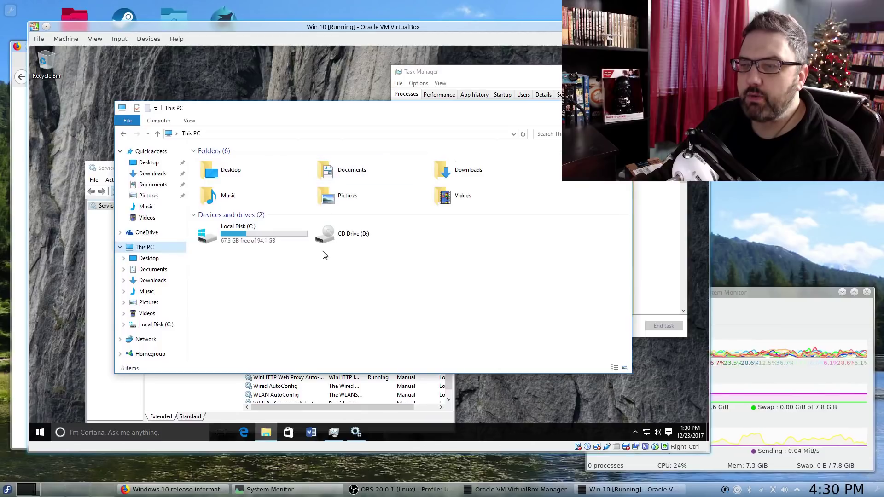
pyautogui.hotkey('alt', 'F4')
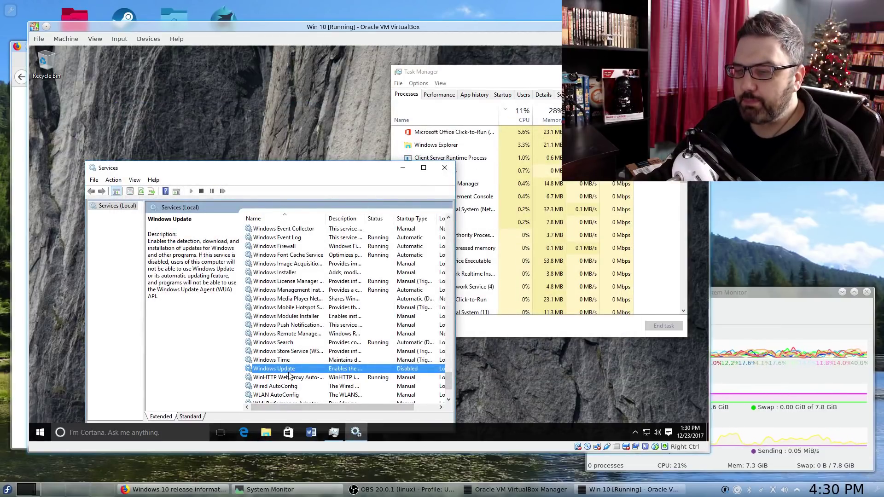
pyautogui.hotkey('alt', 'Tab')
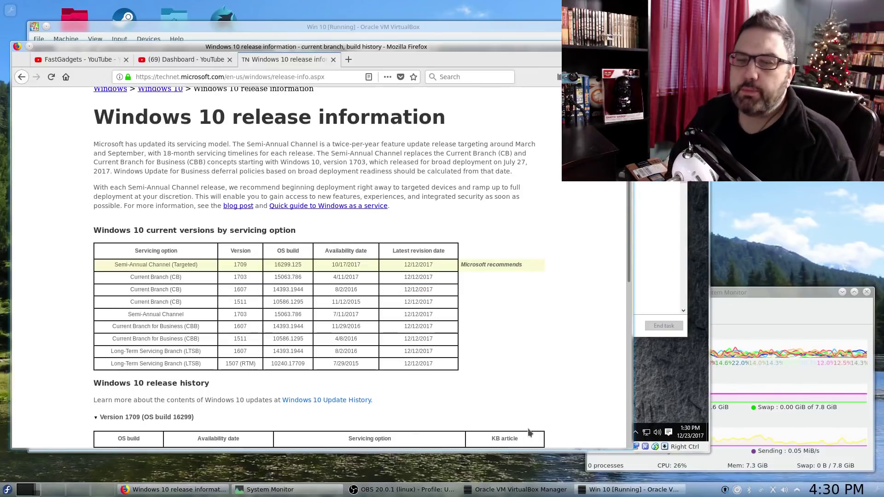